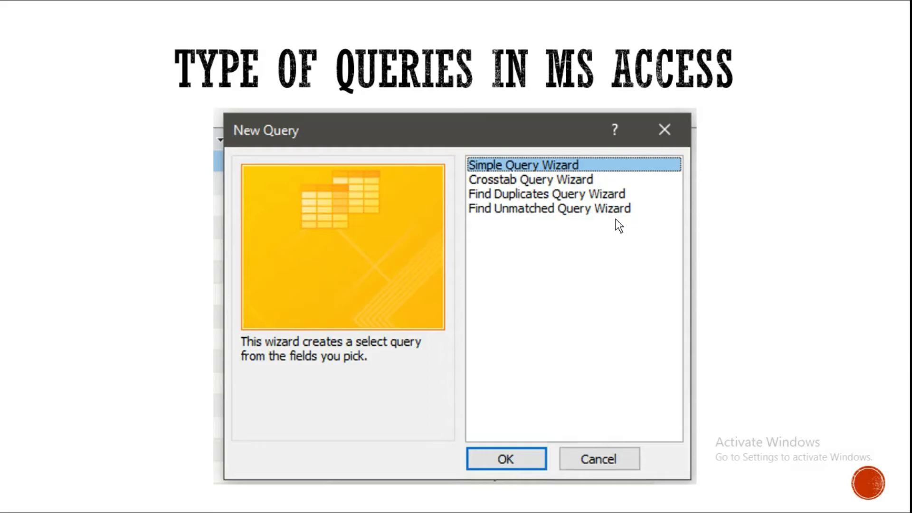
left_click(616, 218)
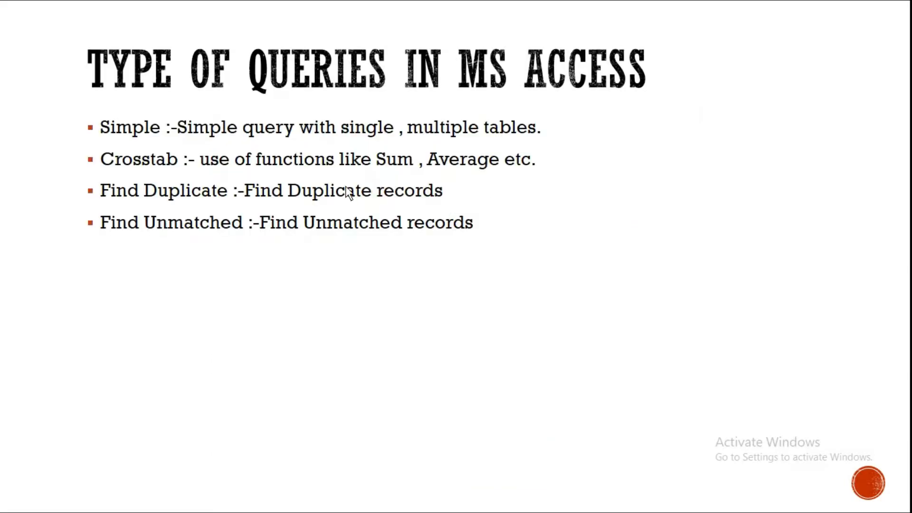
left_click_drag(342, 141, 374, 139)
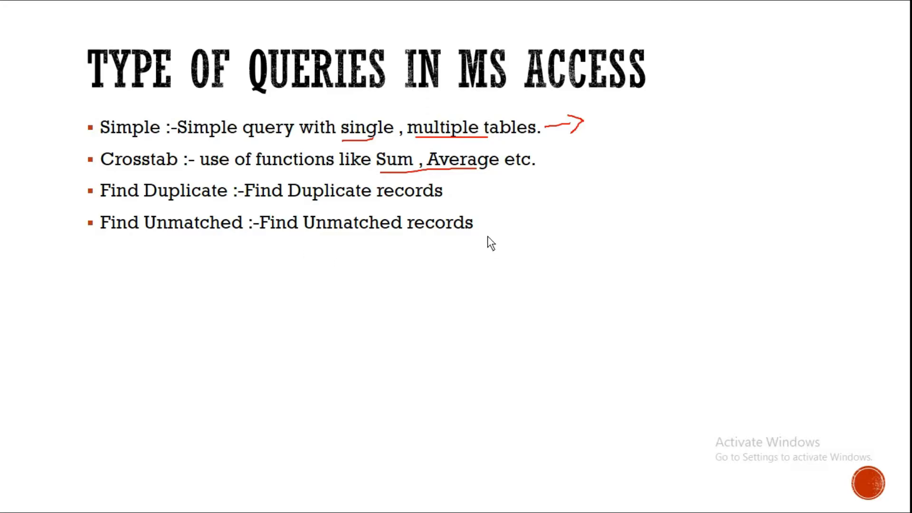
mouse_move(71, 121)
left_mouse_down()
mouse_move(80, 252)
mouse_move(107, 253)
left_mouse_up()
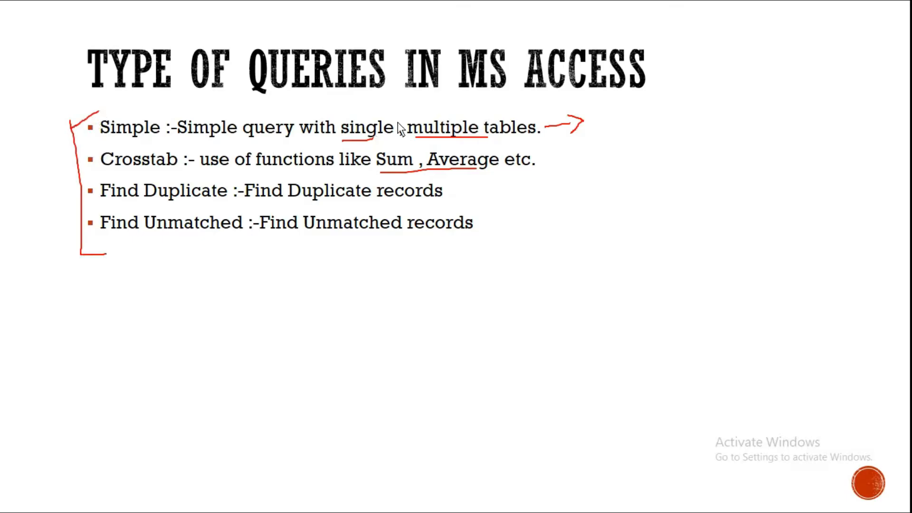
left_click_drag(378, 111, 334, 141)
Switch to the Product database in Access and start a new query with the Simple Query Wizard
key("alt+Tab")
key("alt+Tab")
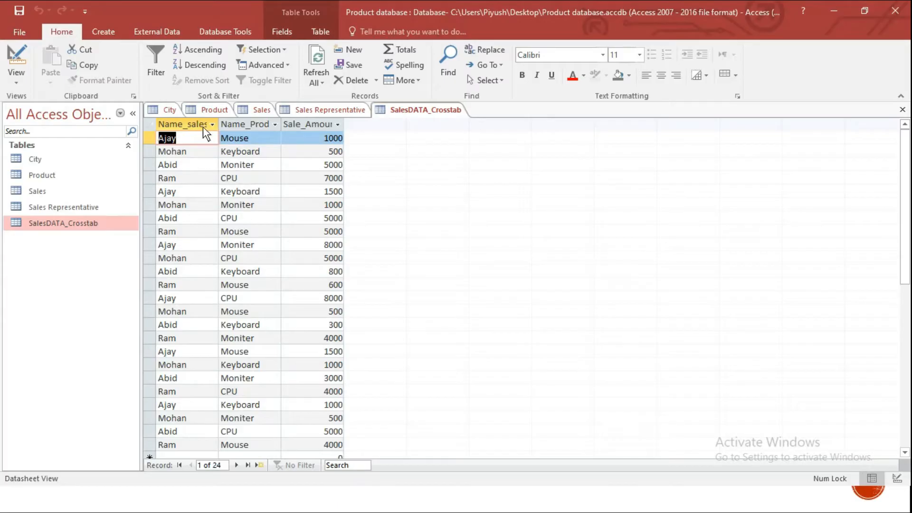
left_click(110, 35)
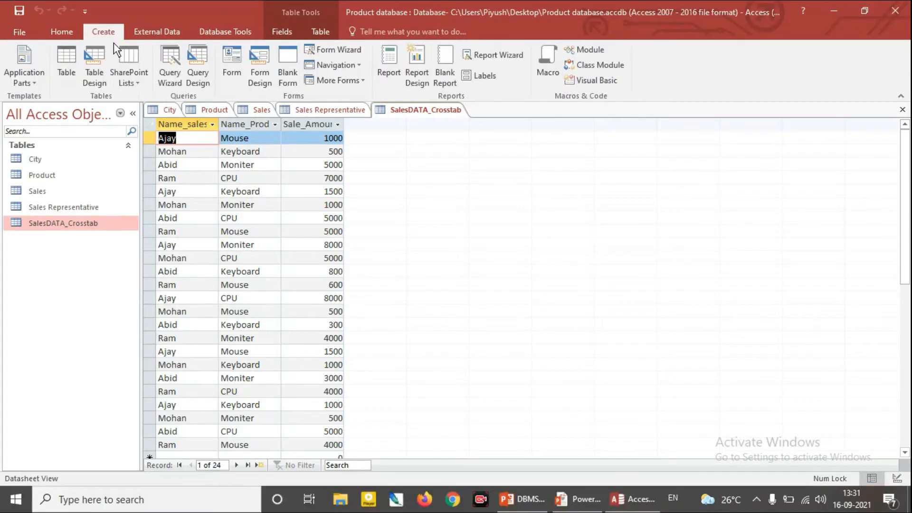
left_click(171, 71)
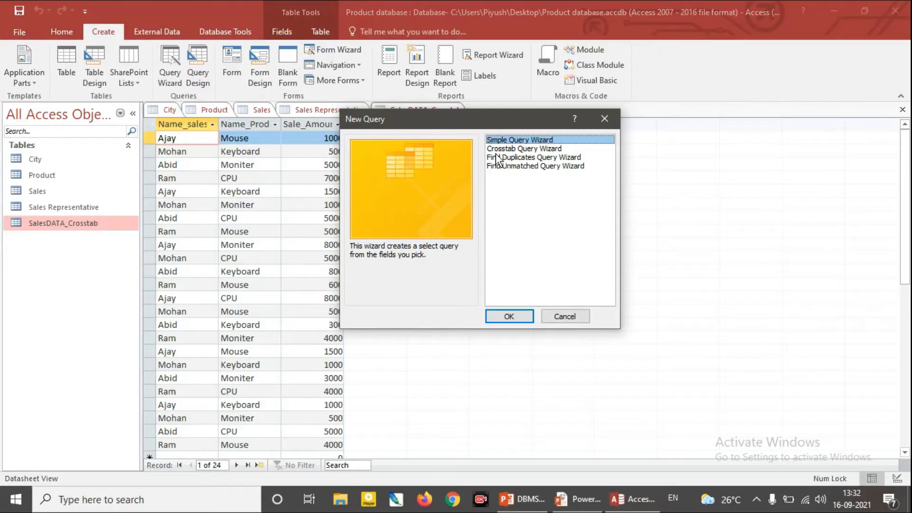
left_click(509, 316)
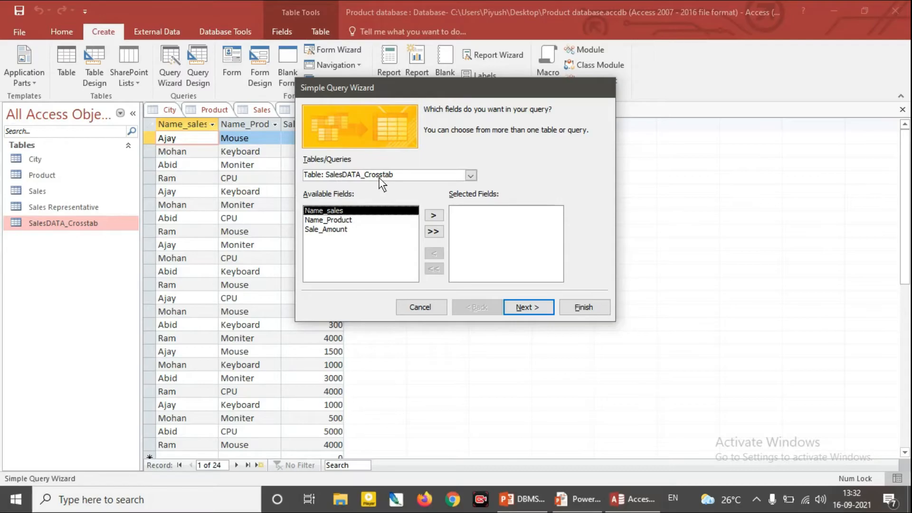
left_click(433, 216)
left_click(431, 216)
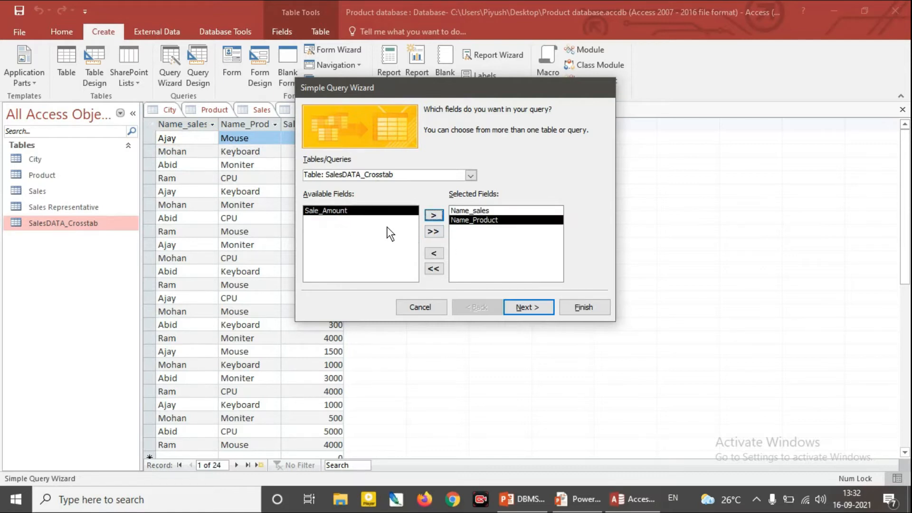
left_click(433, 232)
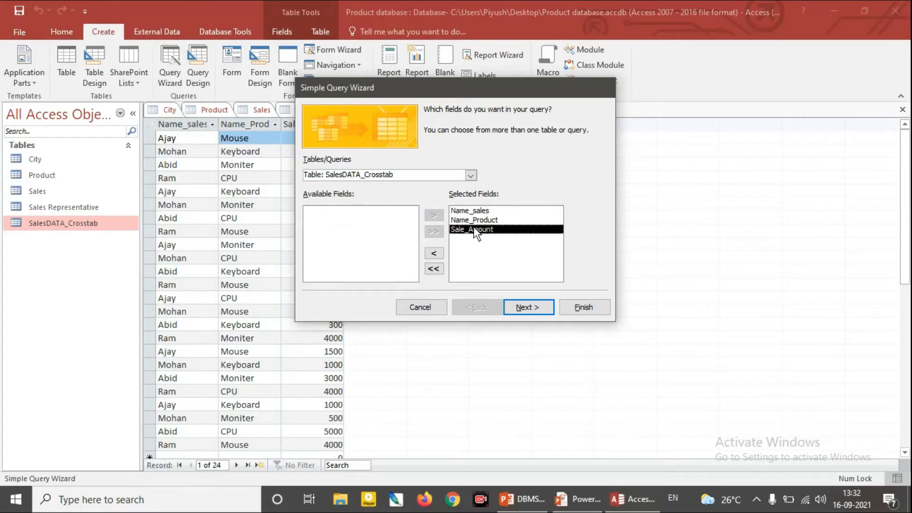
left_click(433, 269)
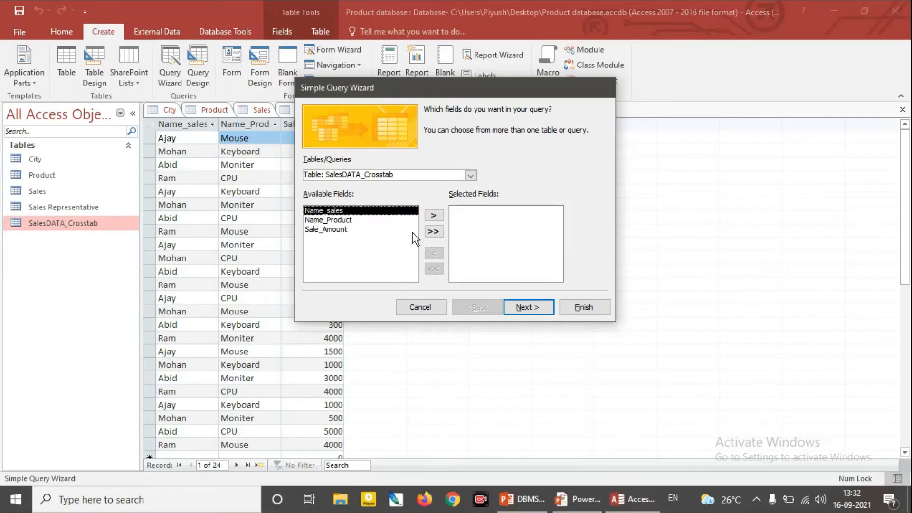
Add the Name_sales and Name_Product fields from the SalesDATA_Crosstab table to the query and continue to its title
left_click(434, 216)
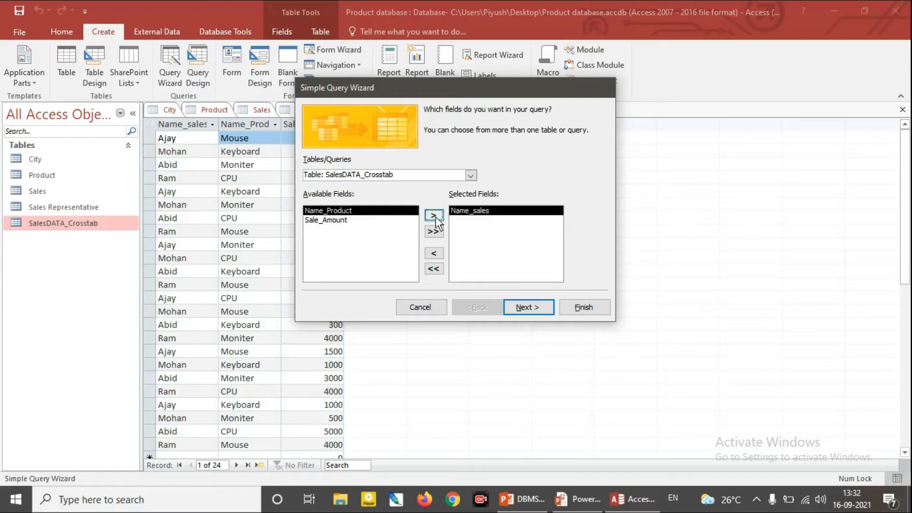
left_click(434, 217)
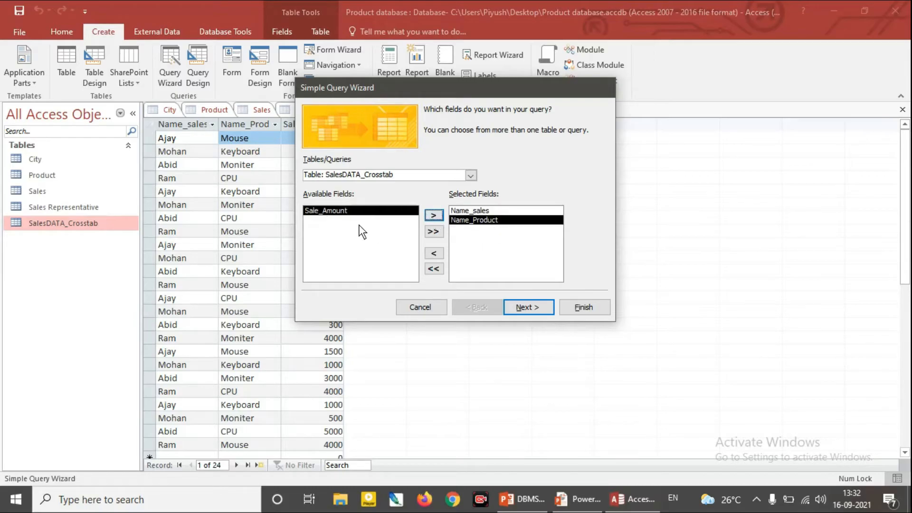
left_click(538, 311)
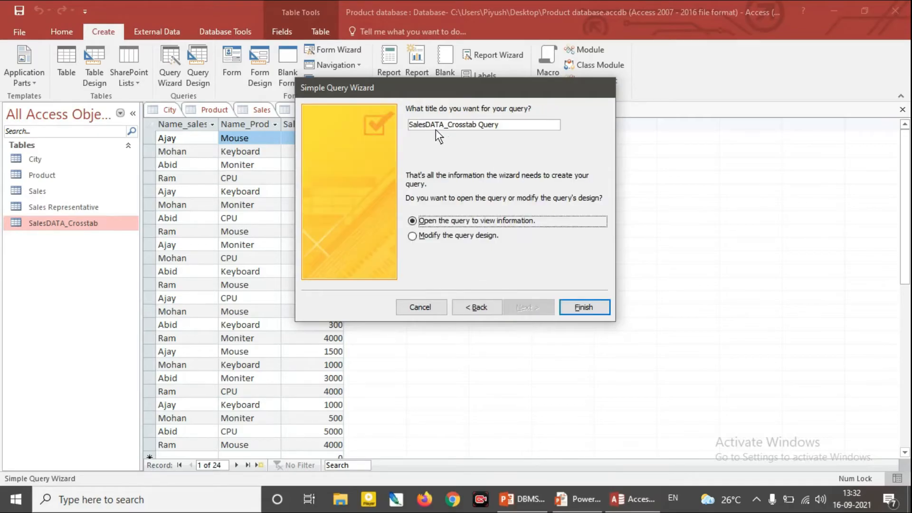
Title the query ABC and finish the wizard with the option to open the query to view information
left_click_drag(515, 126, 400, 127)
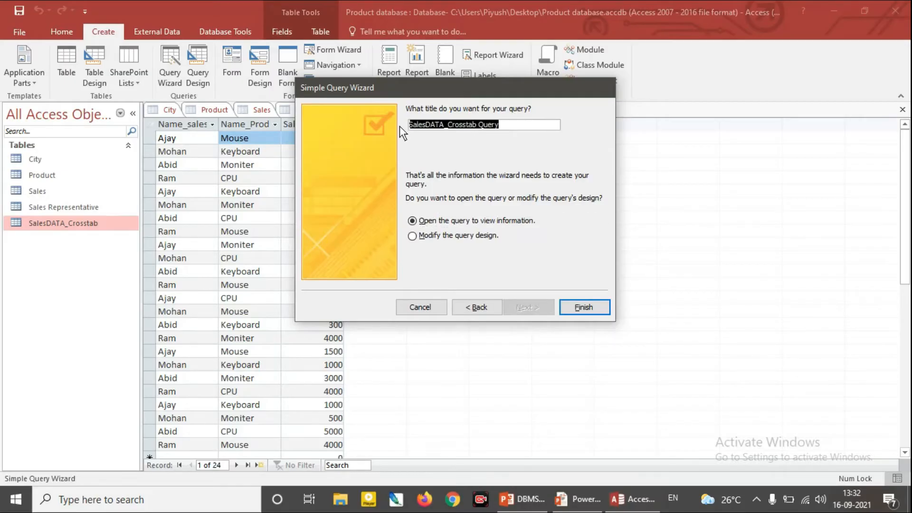
type("ABC")
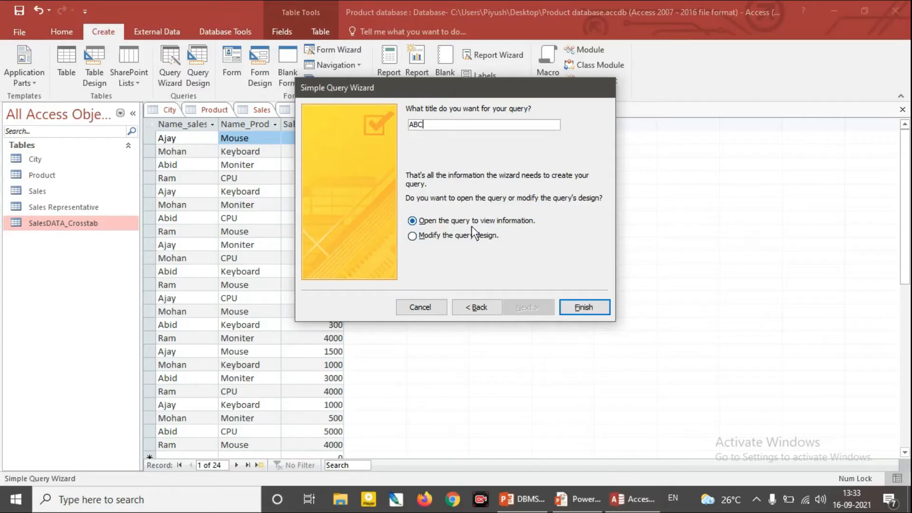
left_click(585, 307)
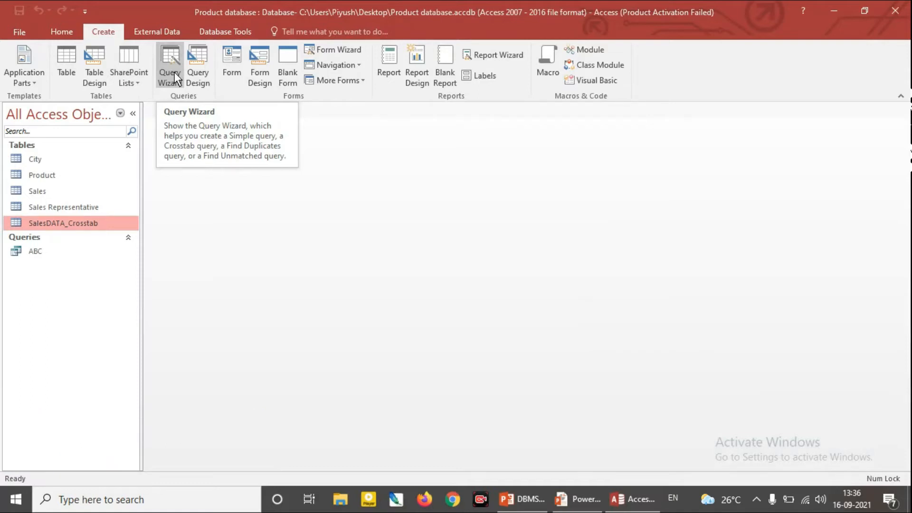
Start another query with the Simple Query Wizard and add the Name field from the City table
left_click(174, 72)
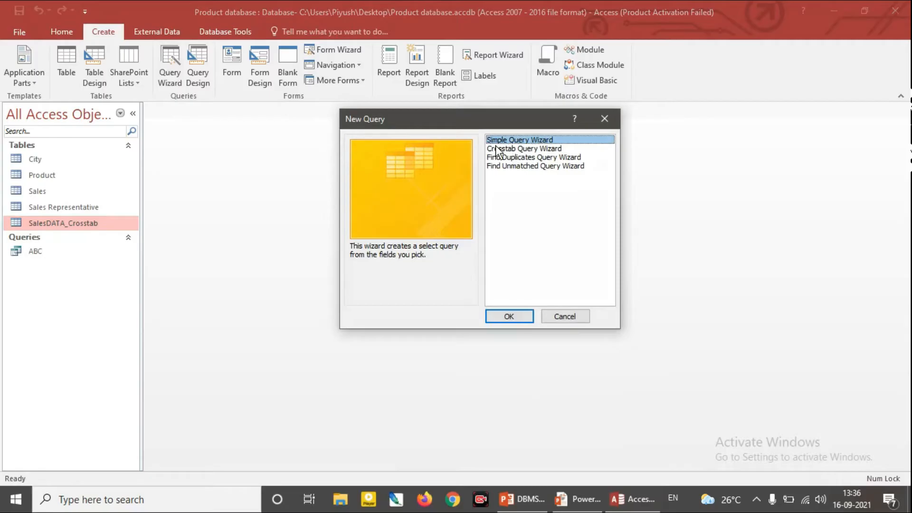
left_click(510, 317)
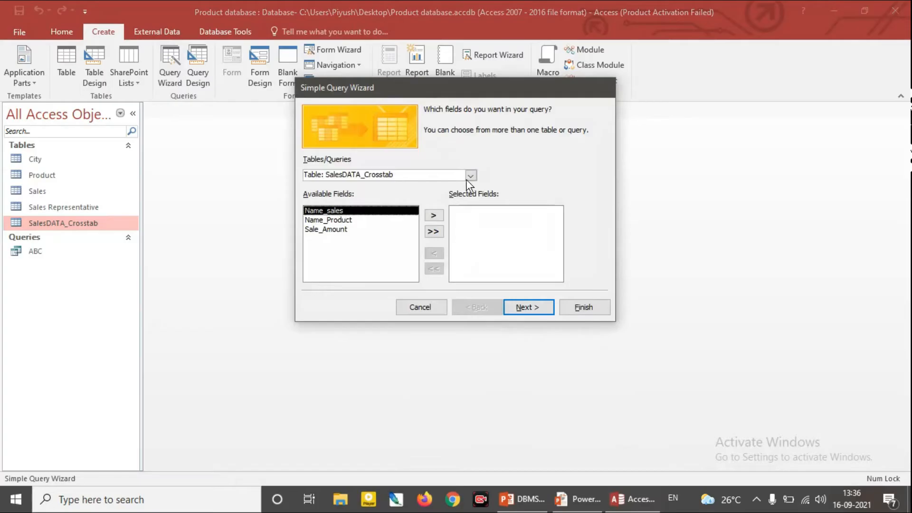
left_click(471, 175)
left_click(388, 185)
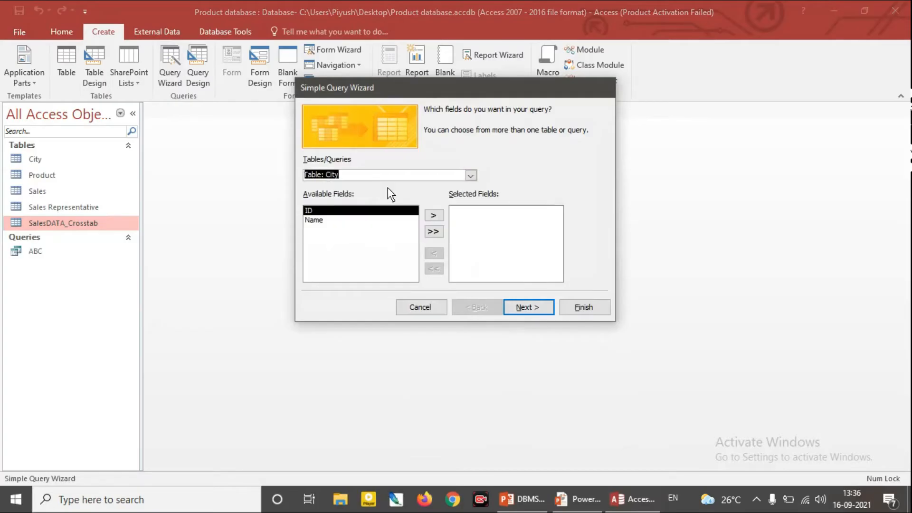
left_click(330, 221)
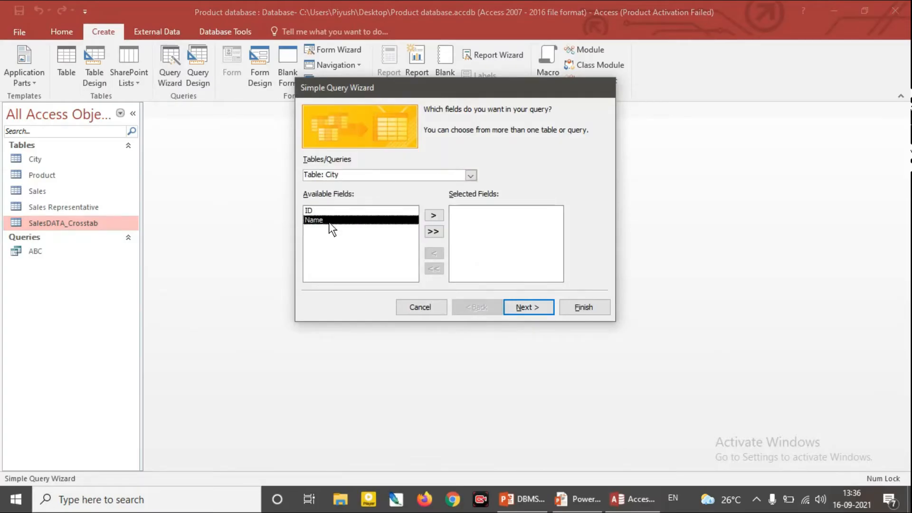
left_click(432, 215)
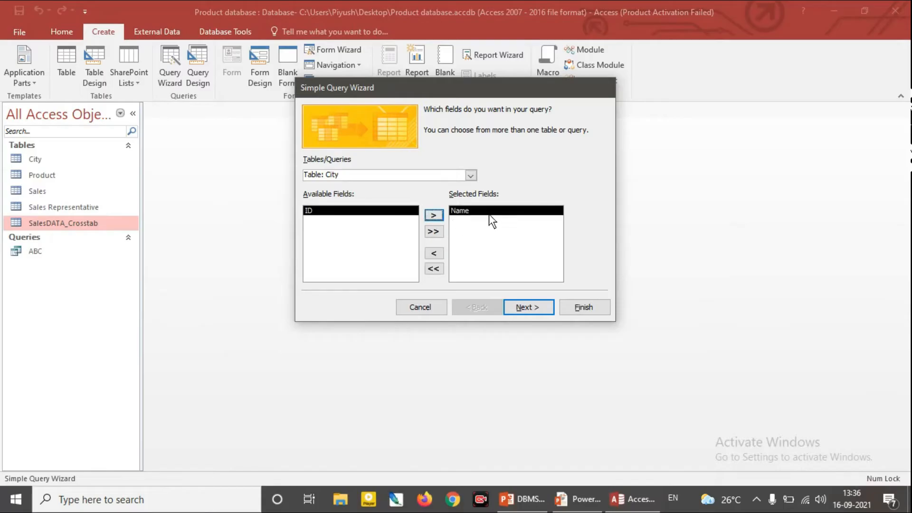
Add the Name field from the Product table and Sales Man Name from the Sales Representative table to the query
left_click(470, 175)
left_click(389, 196)
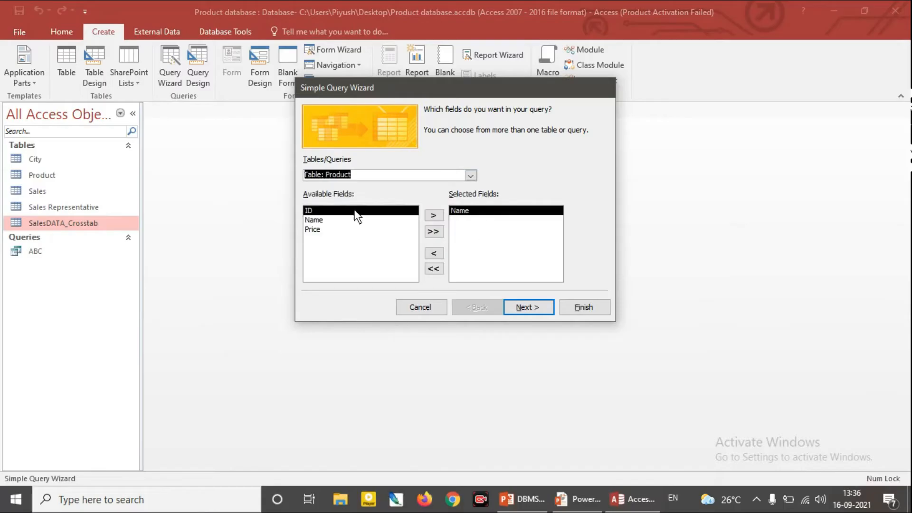
left_click(329, 221)
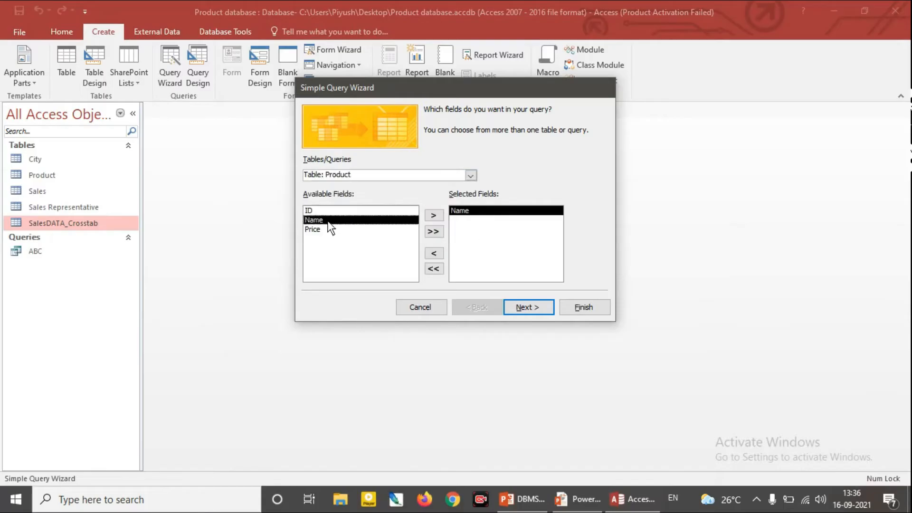
left_click(434, 215)
left_click(473, 178)
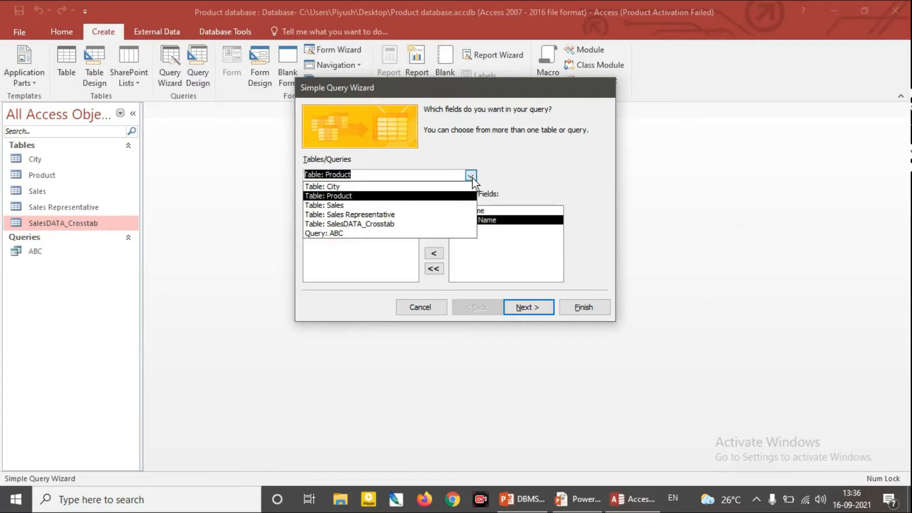
left_click(371, 216)
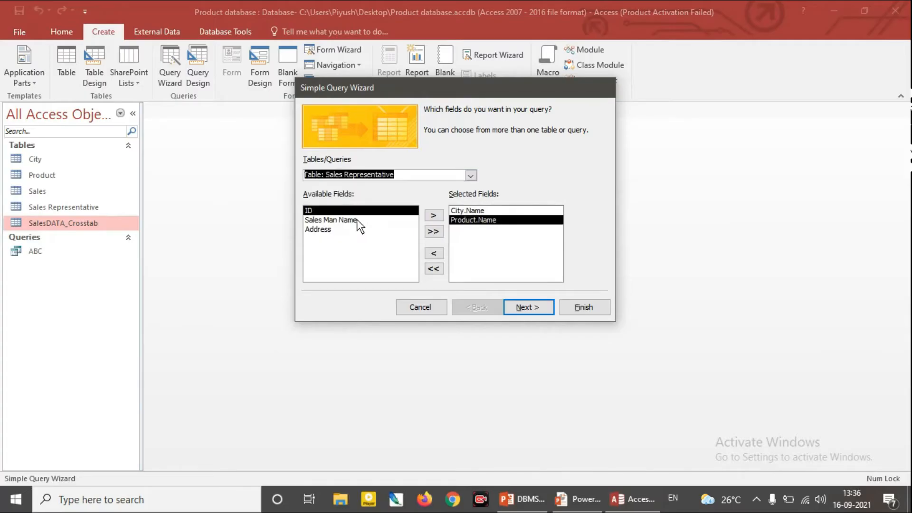
left_click(342, 220)
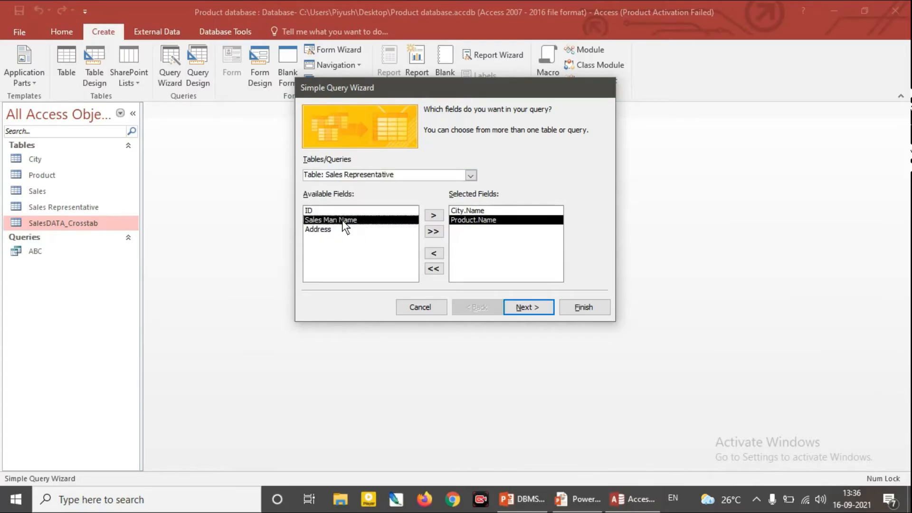
left_click(432, 217)
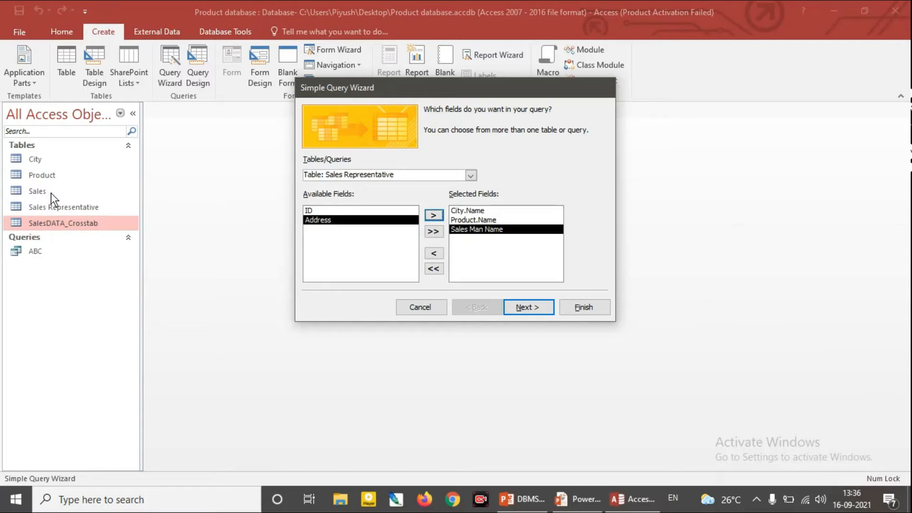
Finish the wizard as a detail query titled City Query, opened to view information, and close the query's datasheet
left_click(541, 309)
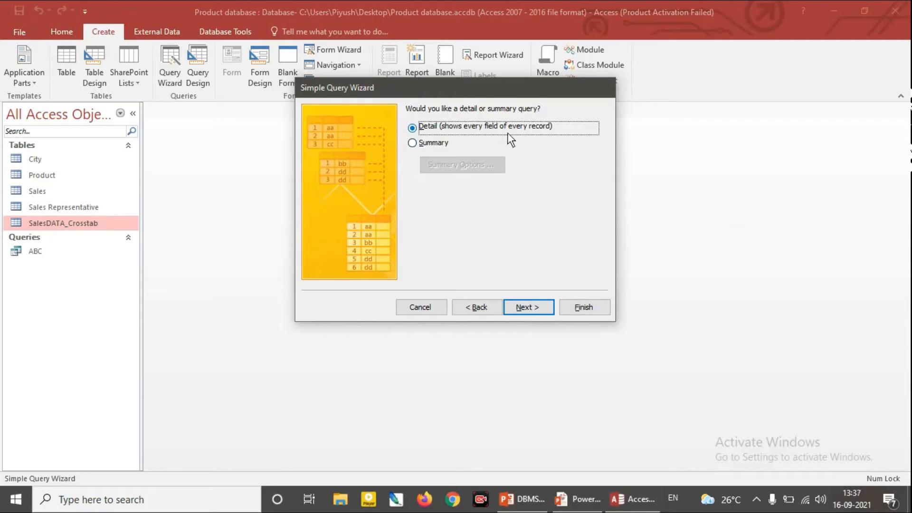
left_click(413, 145)
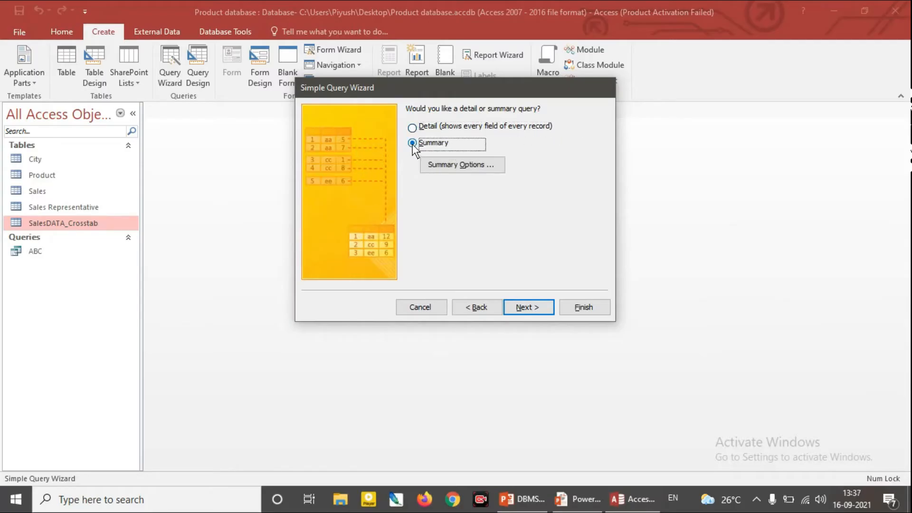
left_click(416, 130)
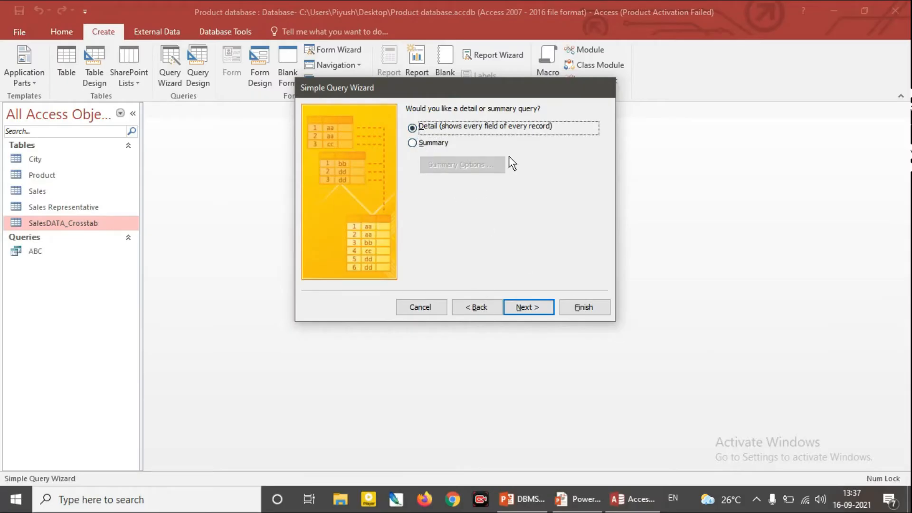
left_click(528, 307)
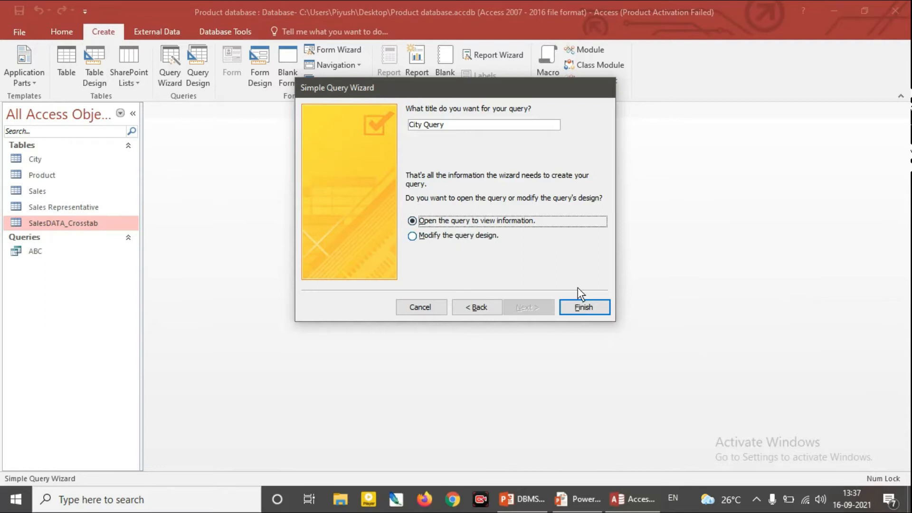
left_click(592, 312)
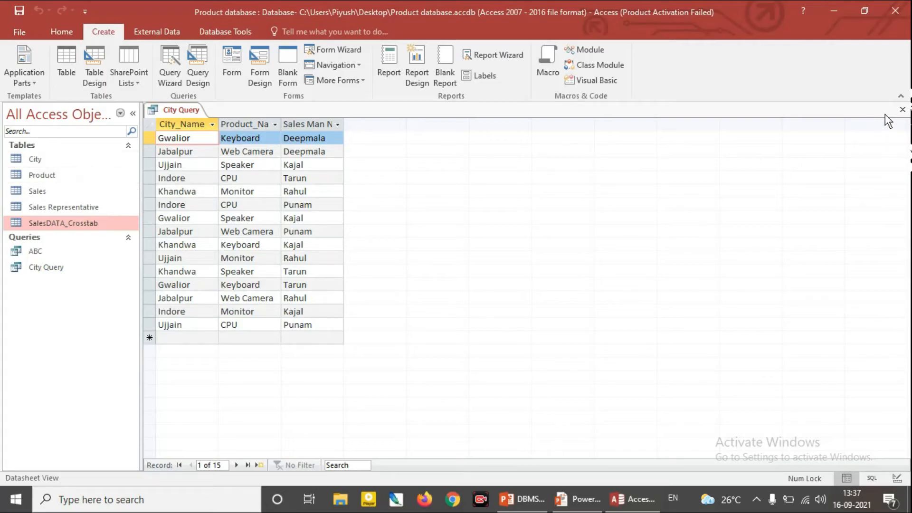
left_click(903, 109)
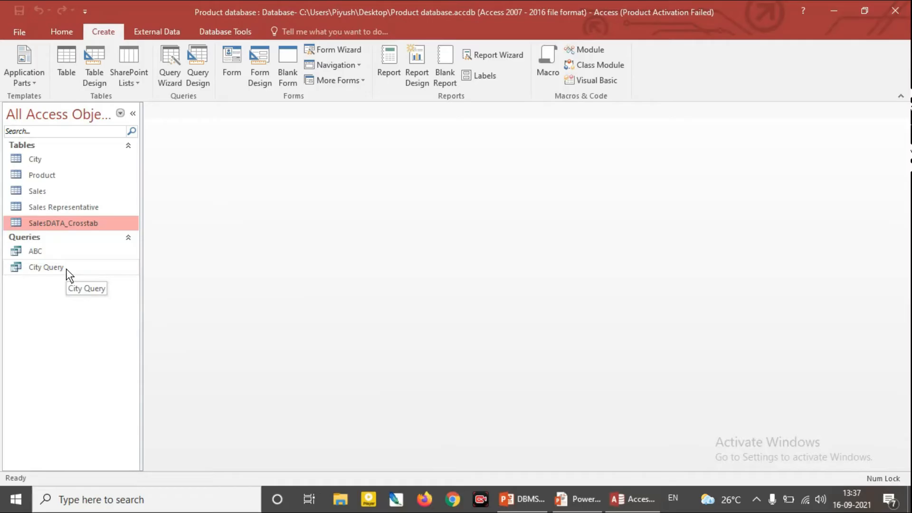
left_click(172, 76)
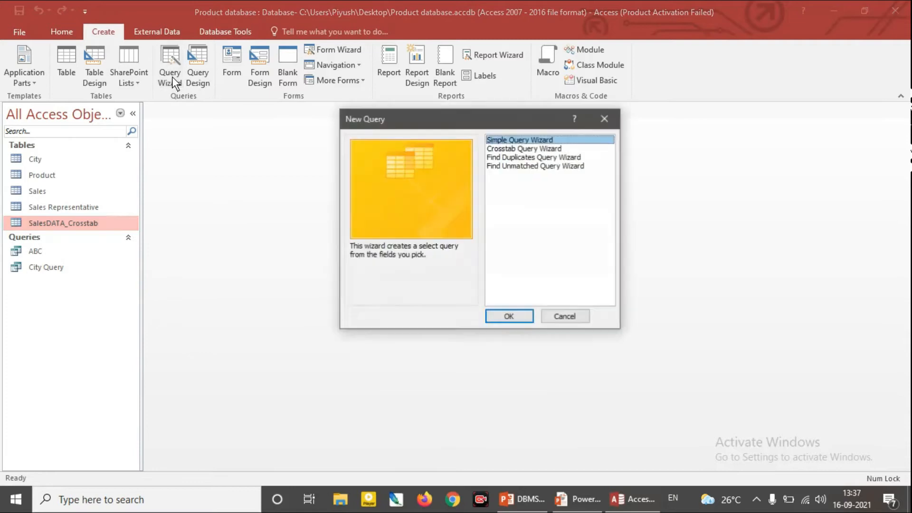
left_click(554, 149)
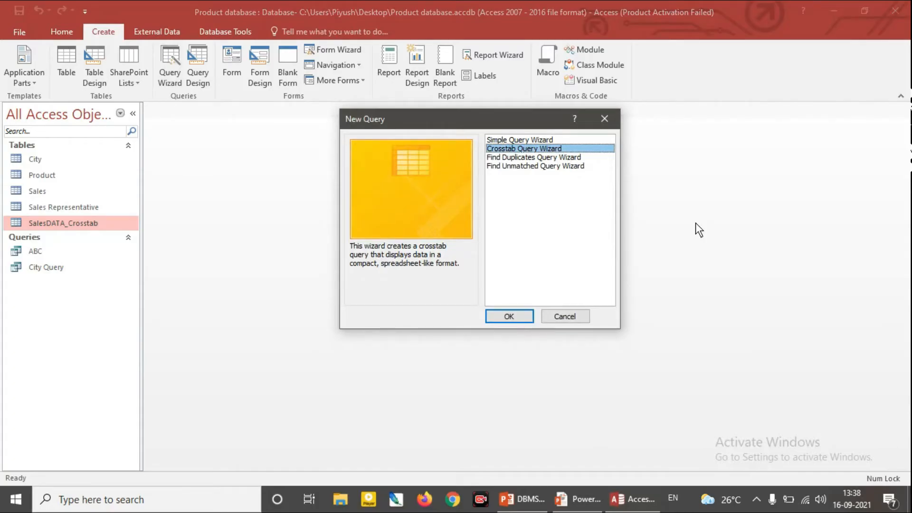
left_click(515, 316)
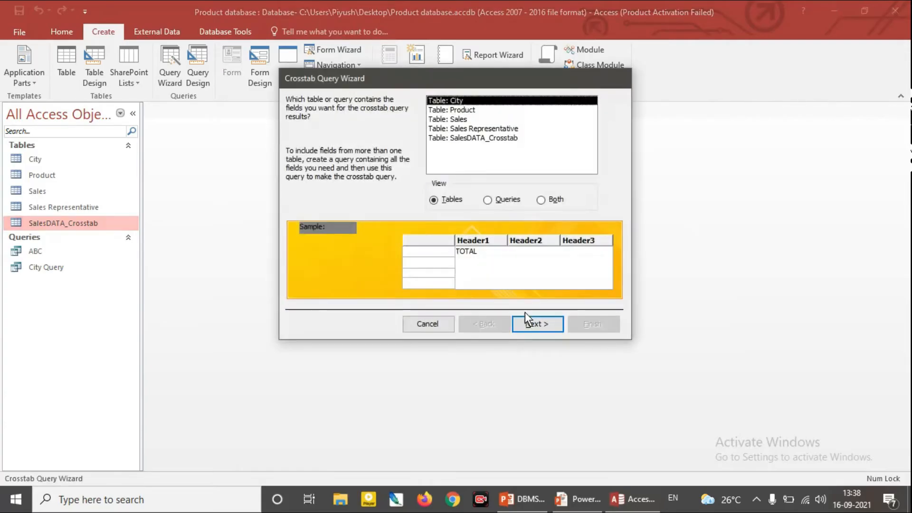
left_click(481, 138)
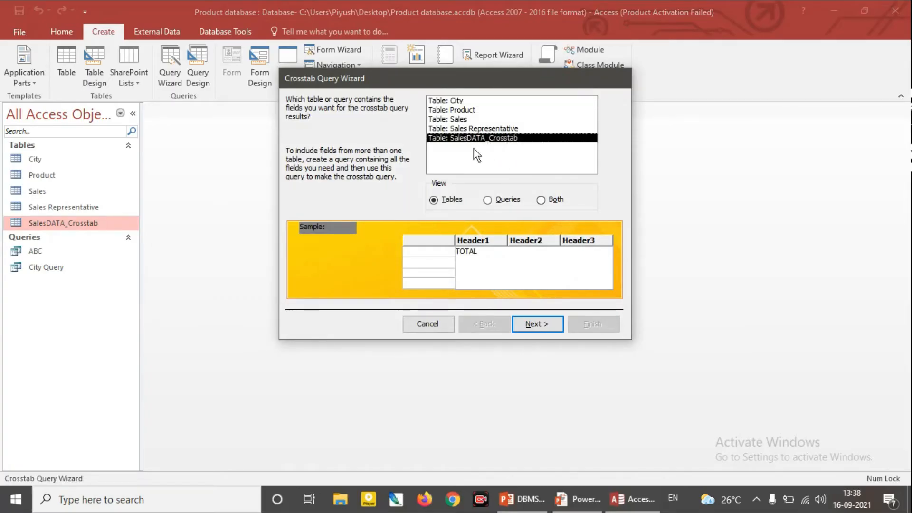
left_click(420, 323)
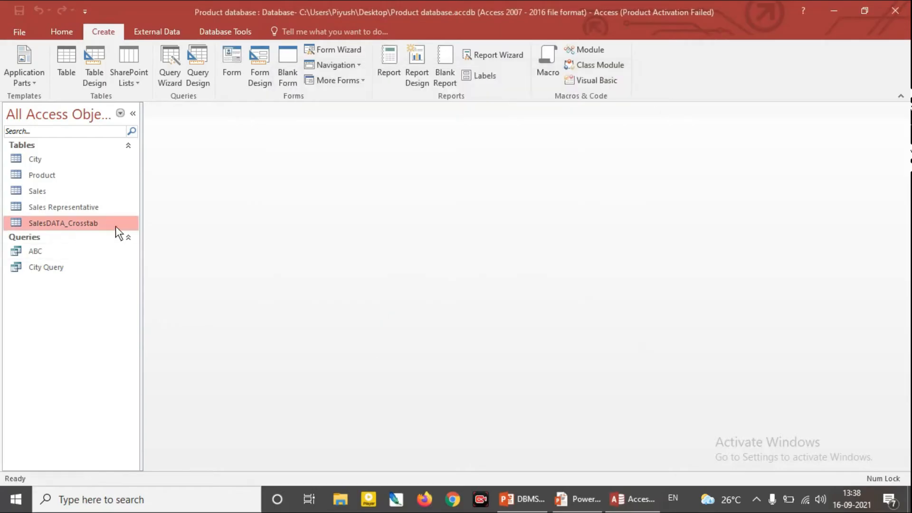
Open the SalesDATA_Crosstab table and look through its sales name, product and amount records
double_click(95, 227)
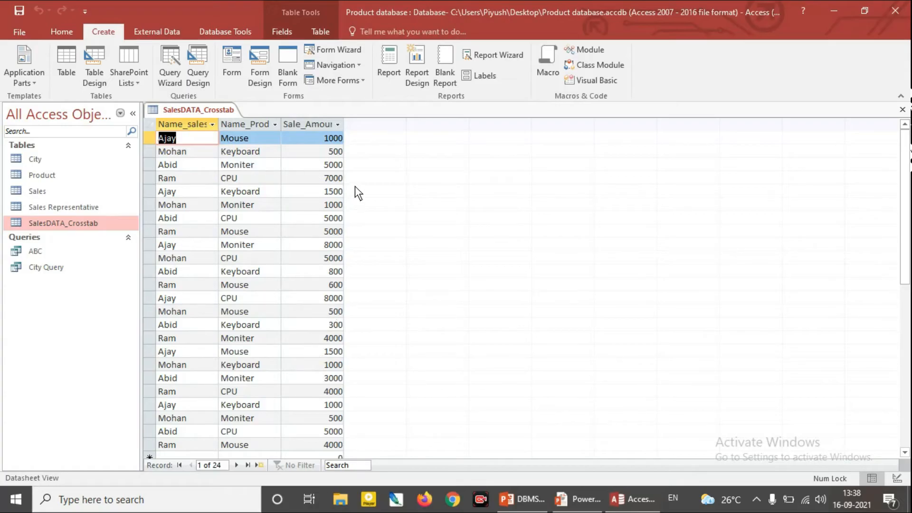
scroll(336, 199, "down", 1)
scroll(336, 207, "up", 1)
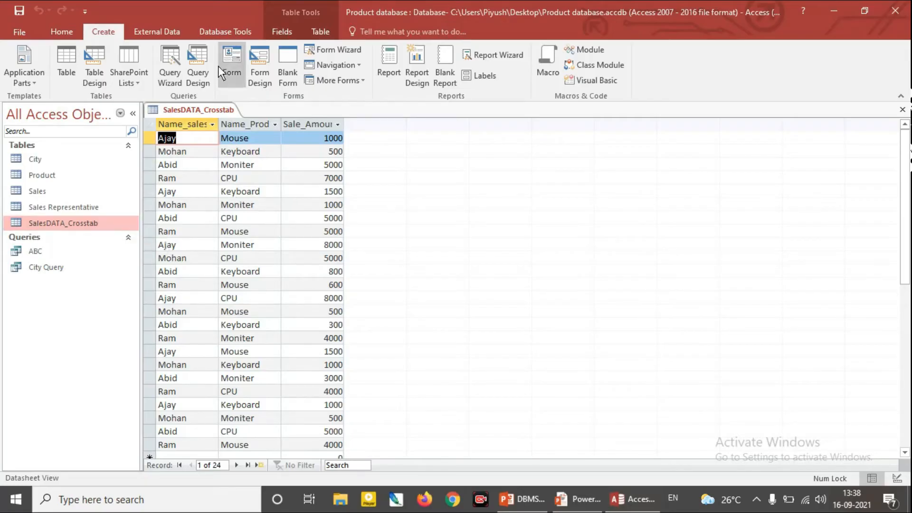
Start a new query with the Crosstab Query Wizard, based on the SalesDATA_Crosstab table
left_click(173, 73)
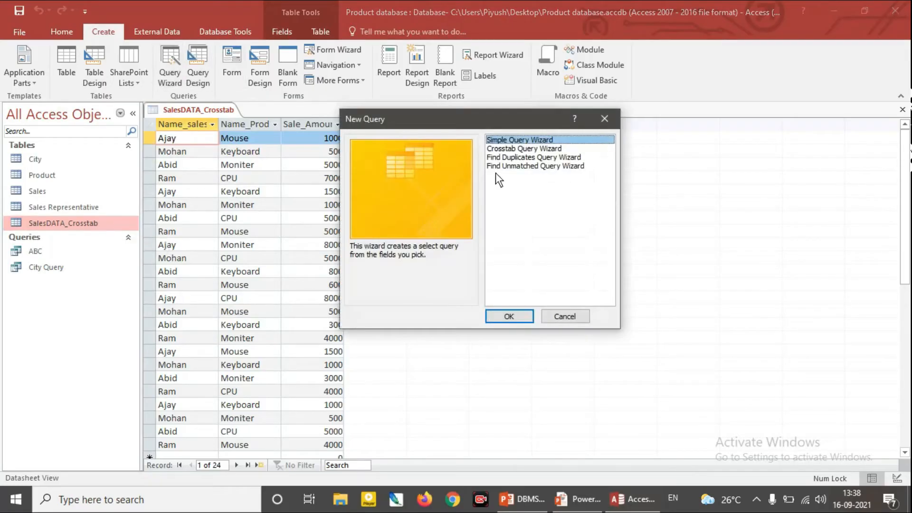
left_click(536, 150)
left_click(515, 315)
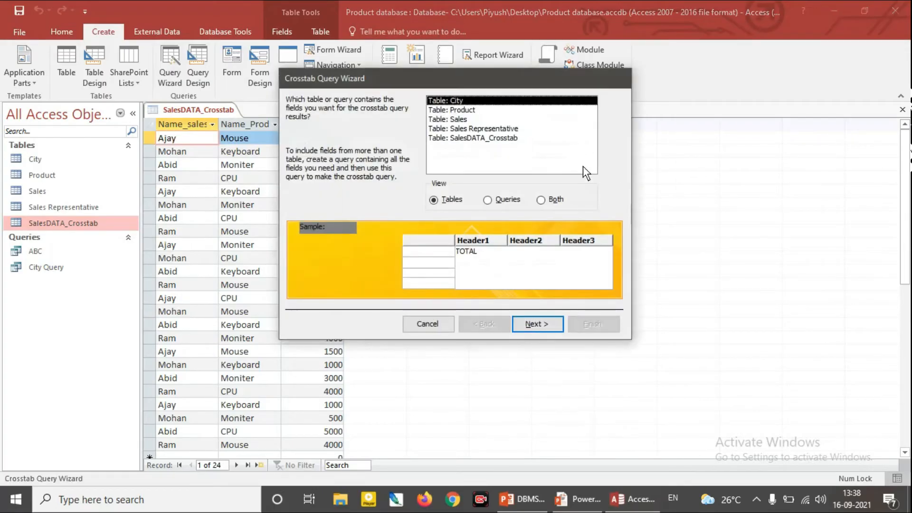
left_click(506, 138)
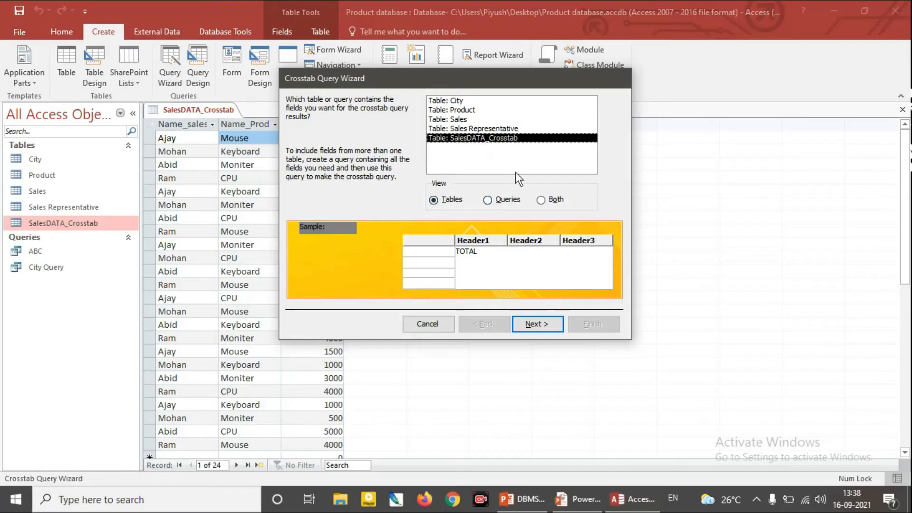
left_click(549, 324)
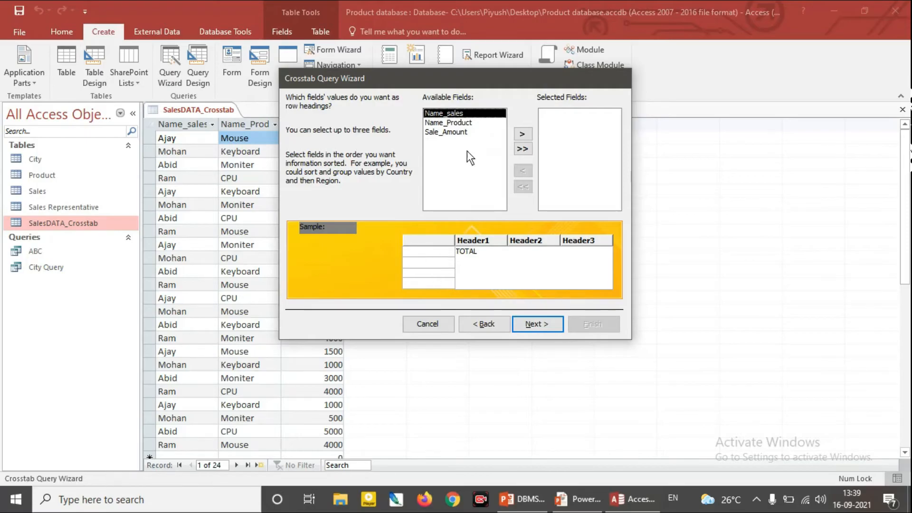
left_click(475, 122)
left_click(521, 135)
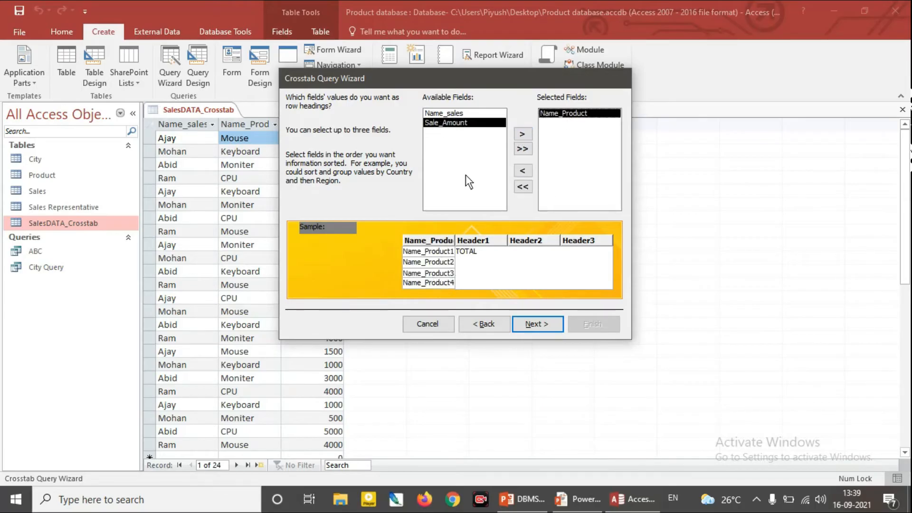
left_click(525, 172)
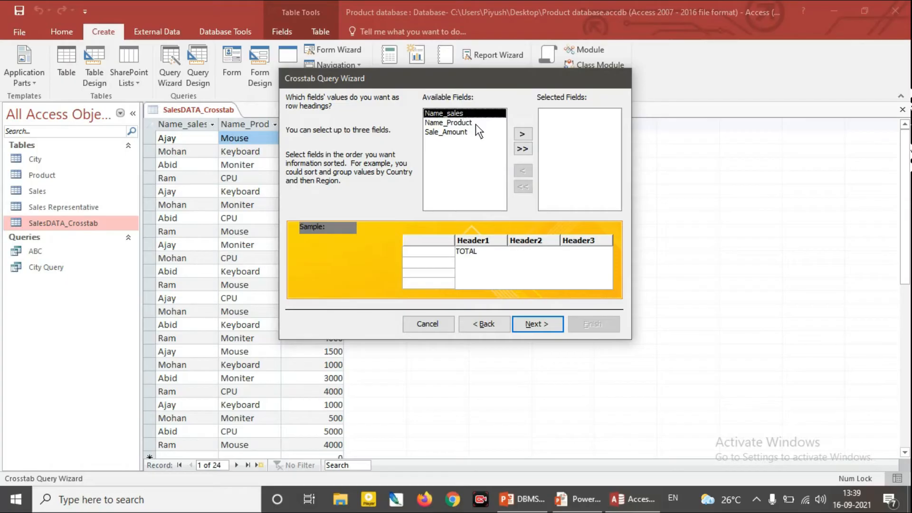
Use Name_sales as the crosstab's row headings and Name_Product as its column headings
left_click(523, 135)
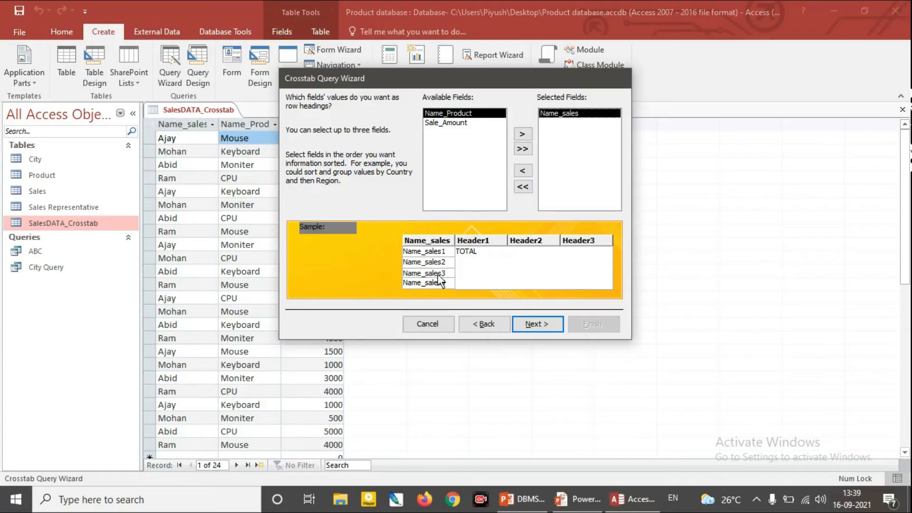
left_click(547, 332)
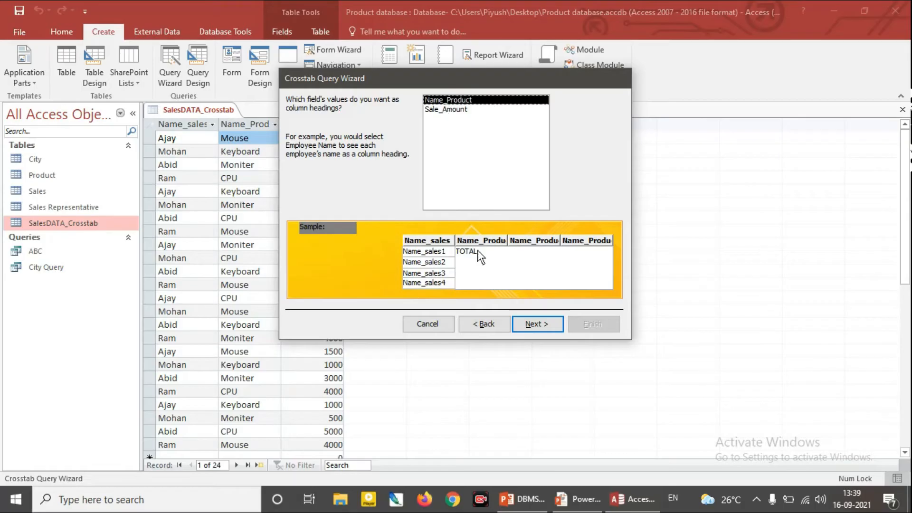
left_click(537, 326)
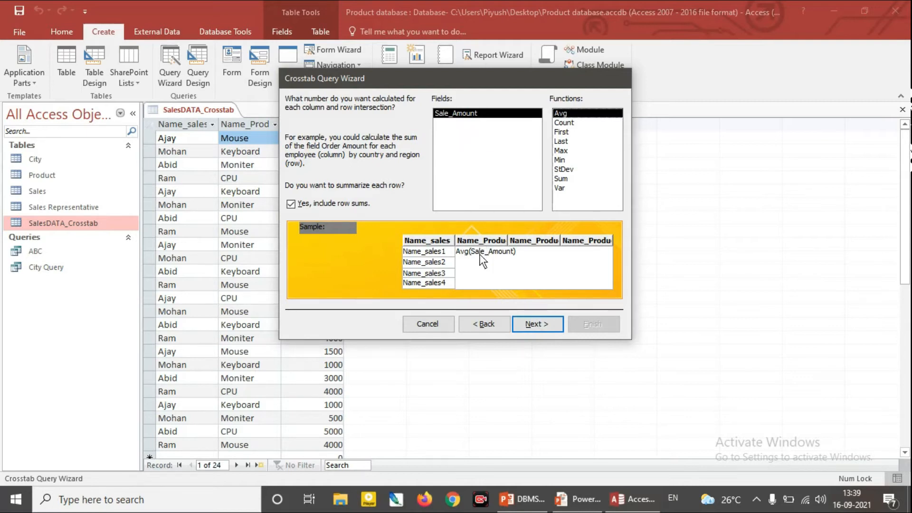
Calculate the Sum of Sale_Amount with row sums included, and finish the crosstab query under its suggested name, opened for viewing
left_click(561, 179)
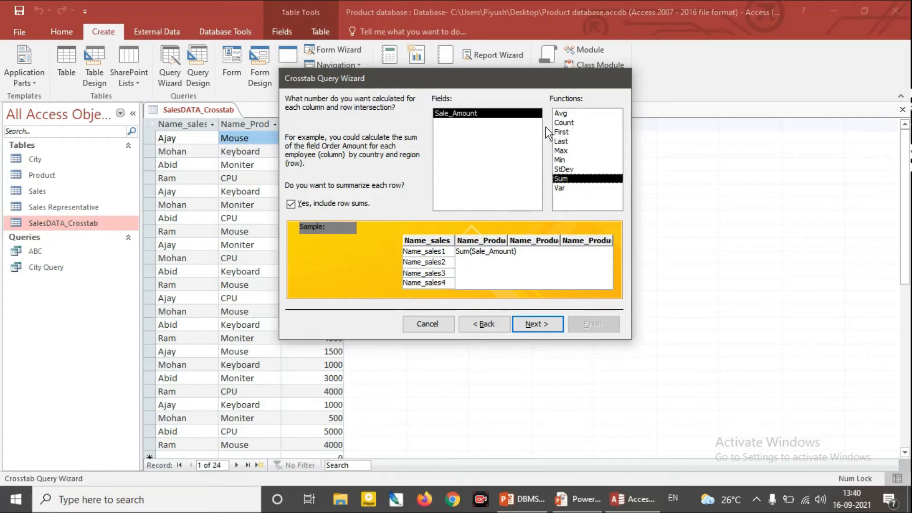
left_click(542, 326)
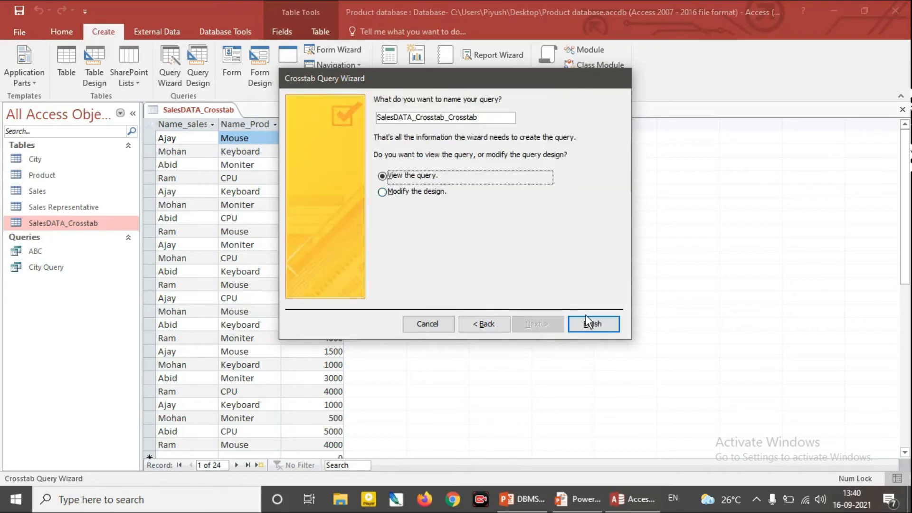
double_click(475, 118)
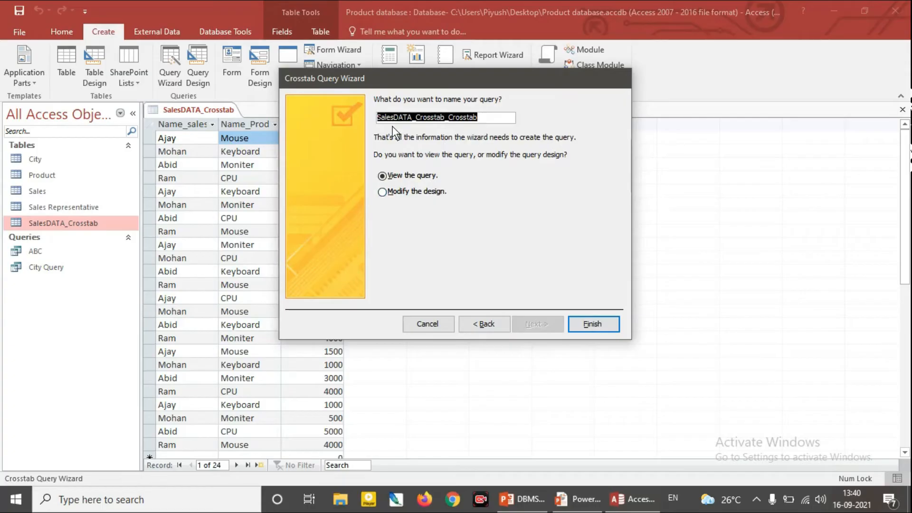
left_click(594, 327)
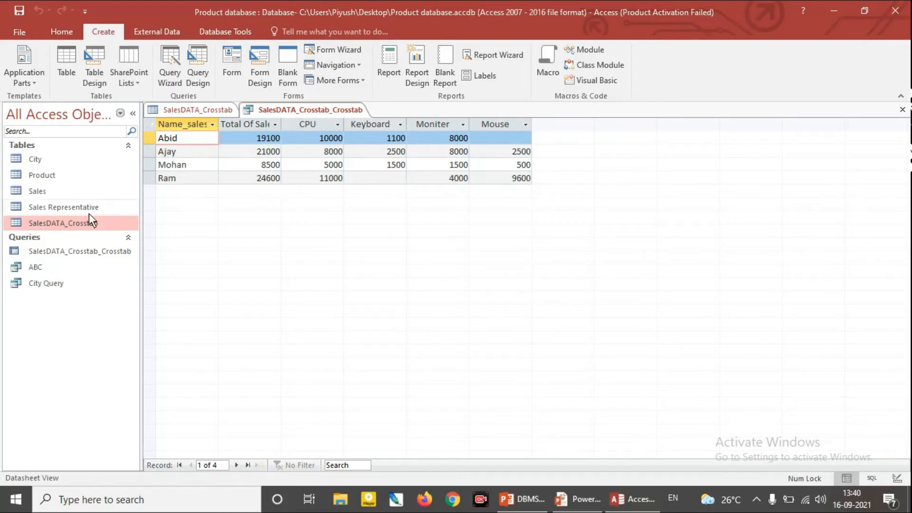
Go back to the SalesDATA_Crosstab table and review its records against the crosstab result
left_click(202, 110)
scroll(319, 199, "down", 3)
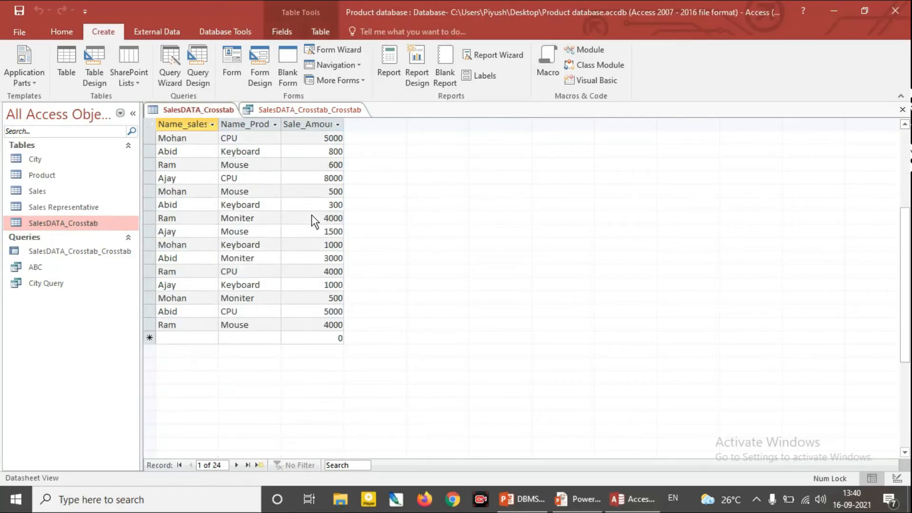
scroll(312, 215, "up", 3)
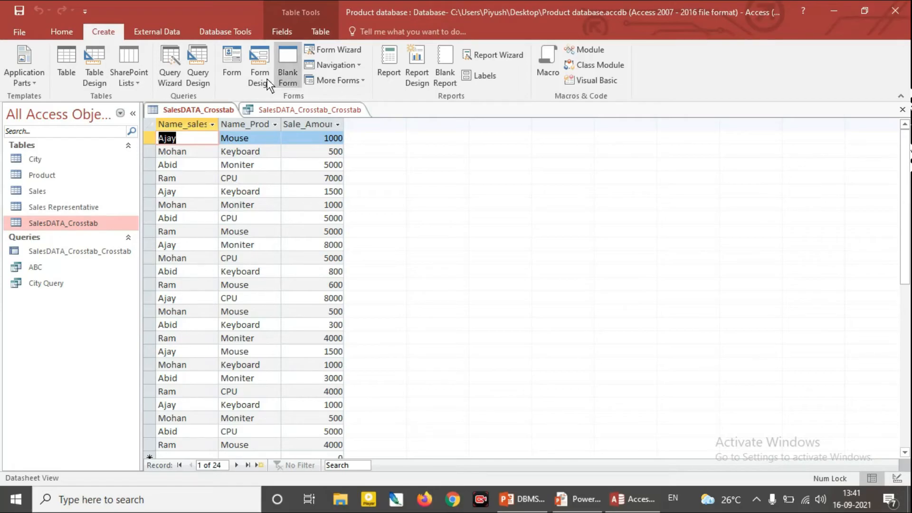
Start a new query with the Find Duplicates Query Wizard, searching the SalesDATA_Crosstab table
left_click(171, 69)
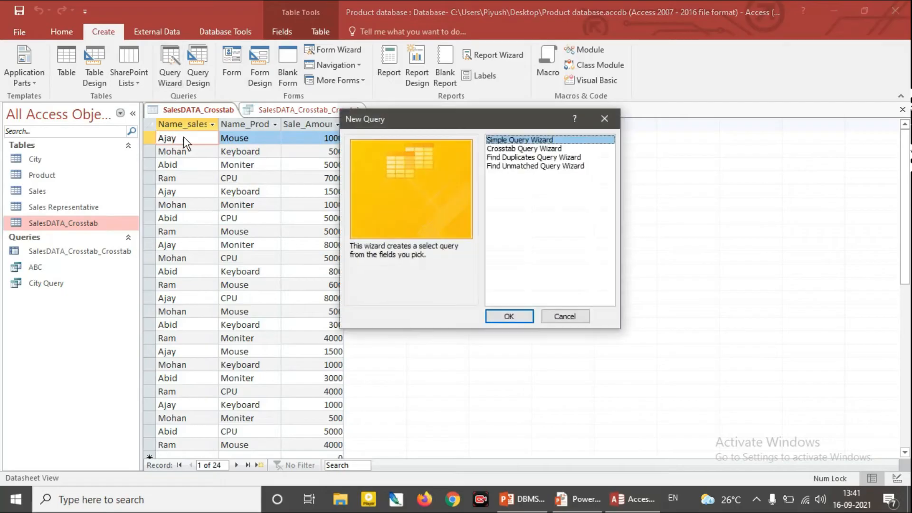
left_click(557, 158)
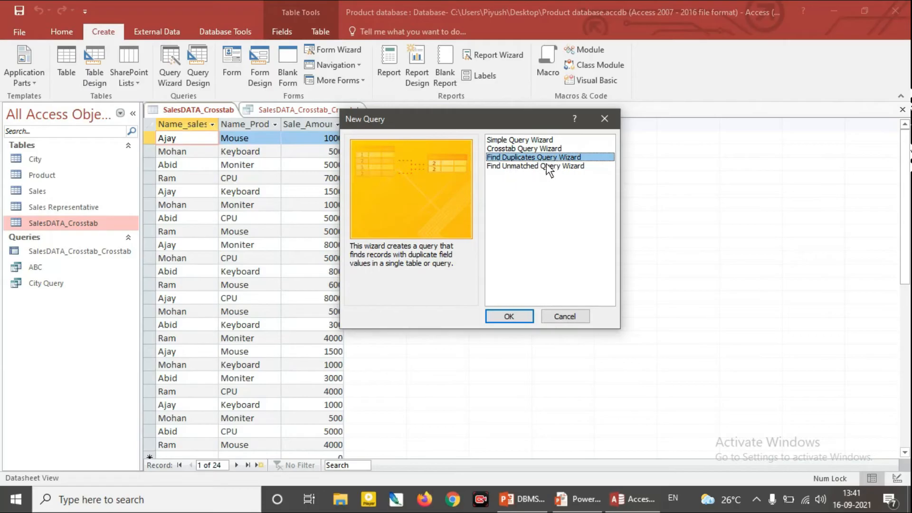
left_click(515, 316)
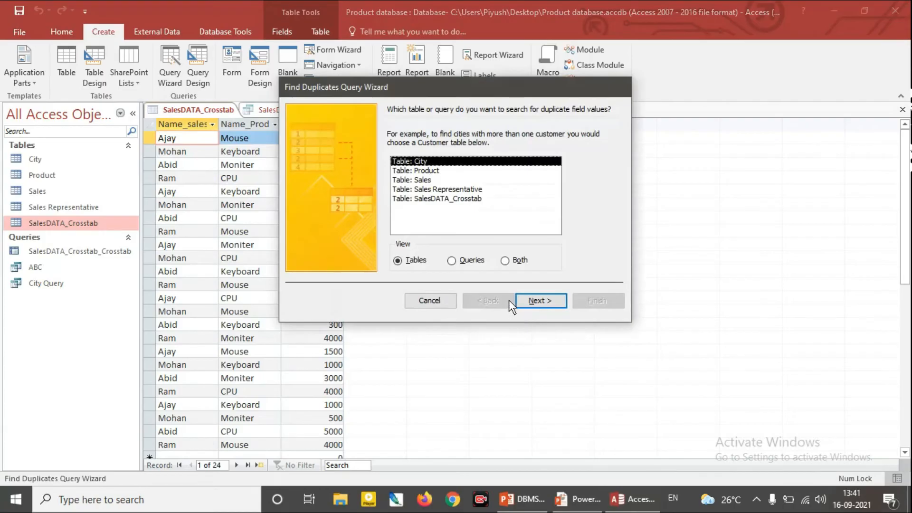
left_click(447, 200)
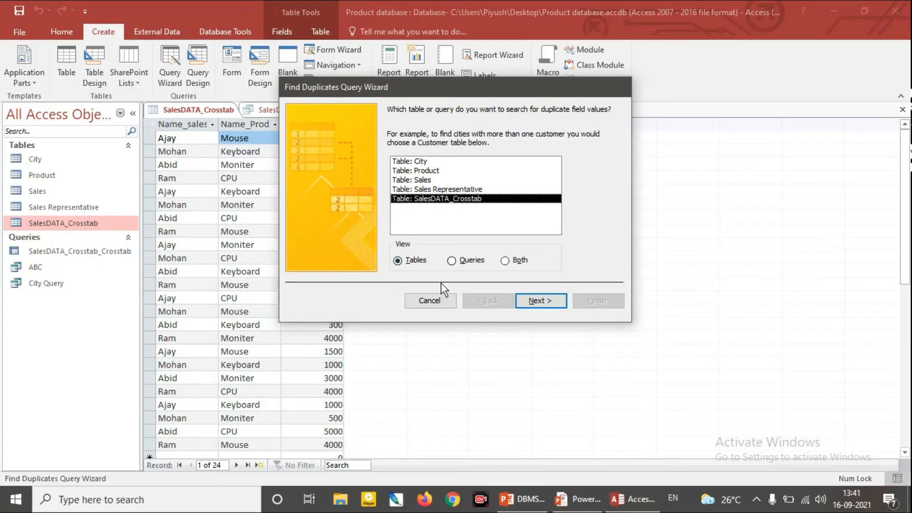
left_click(543, 302)
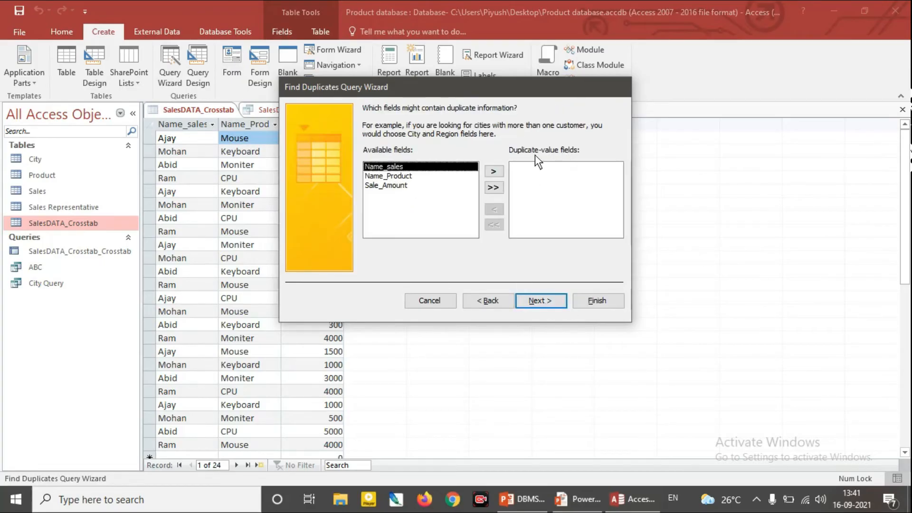
Set Name_Product as the duplicate-value field, add no extra fields, and finish the query under its suggested name with its results shown
left_click(401, 177)
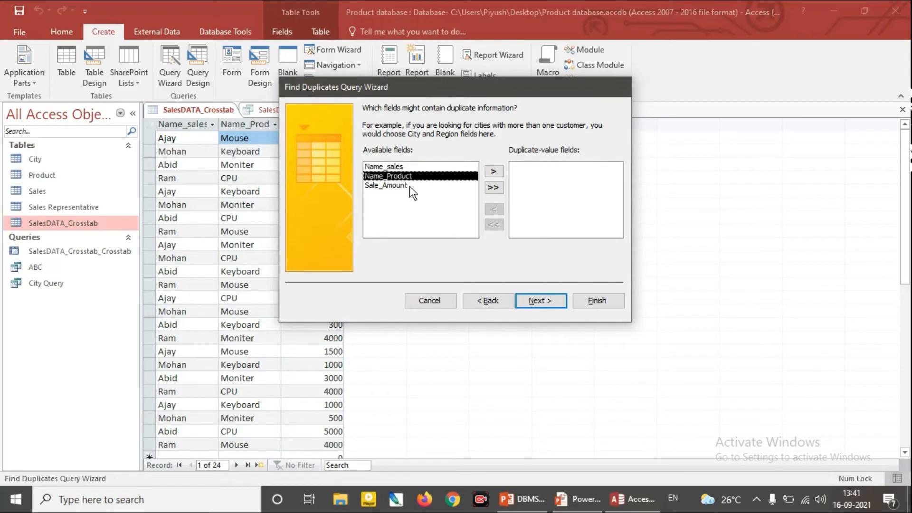
left_click(494, 171)
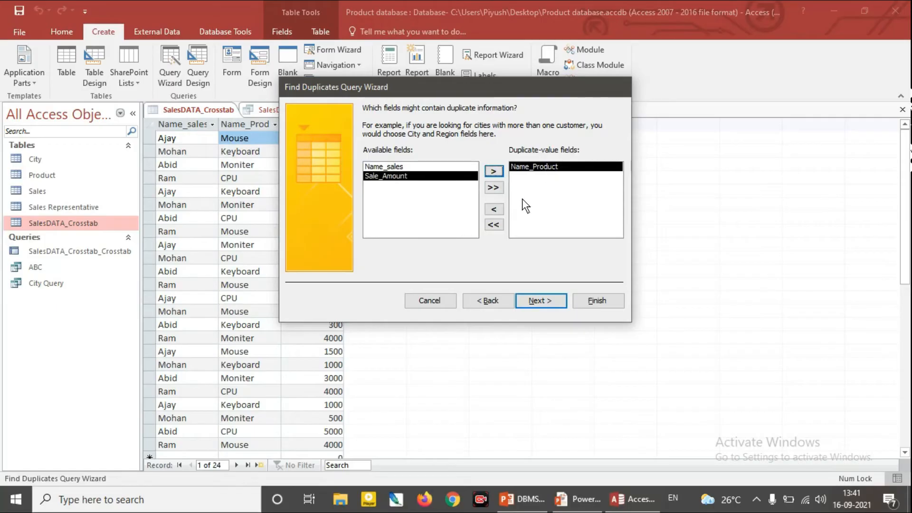
left_click(545, 299)
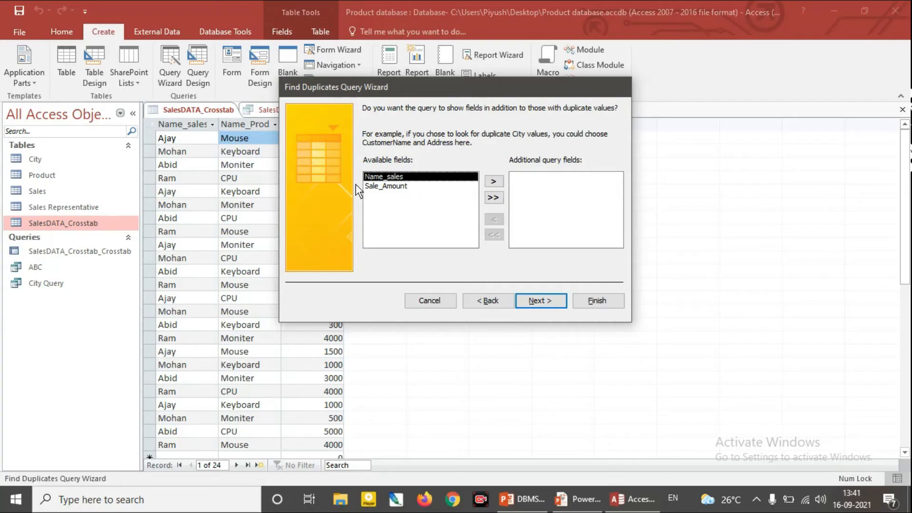
left_click(544, 300)
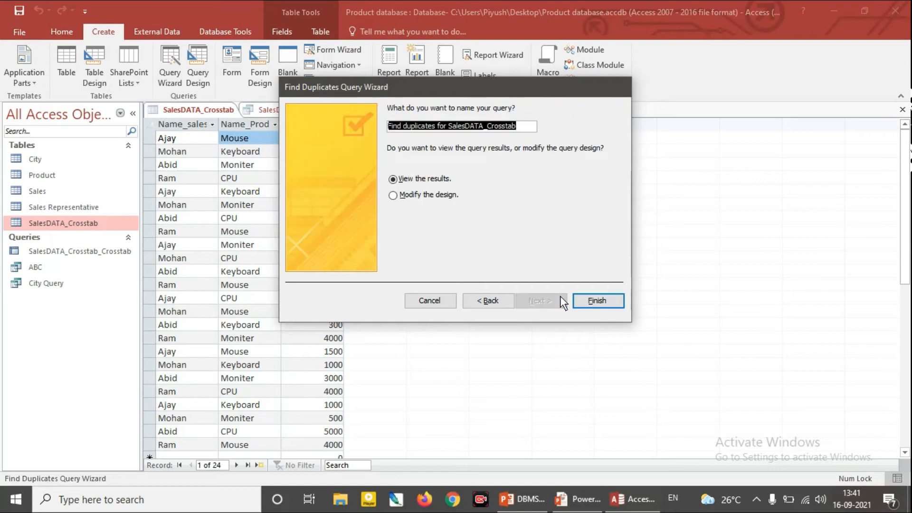
left_click(609, 300)
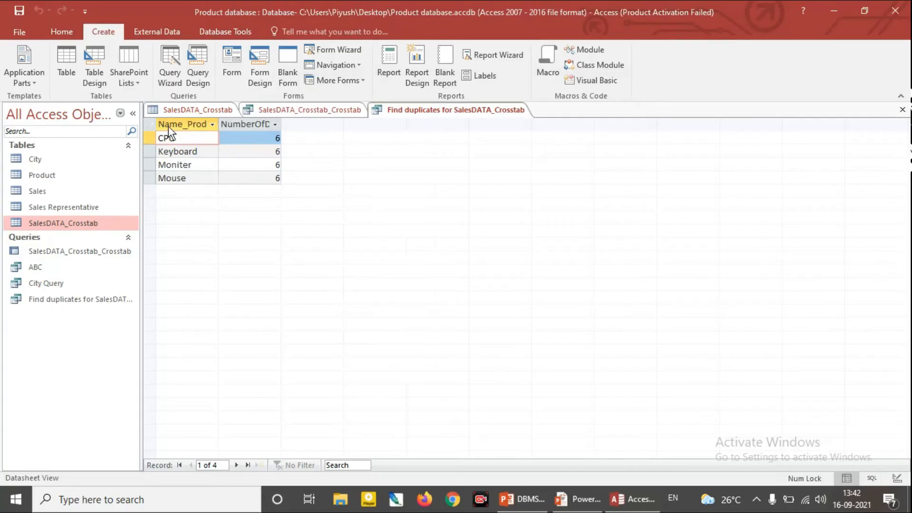
Start another Find Duplicates query on the SalesDATA_Crosstab table and proceed to choosing its duplicate-value fields
left_click(173, 75)
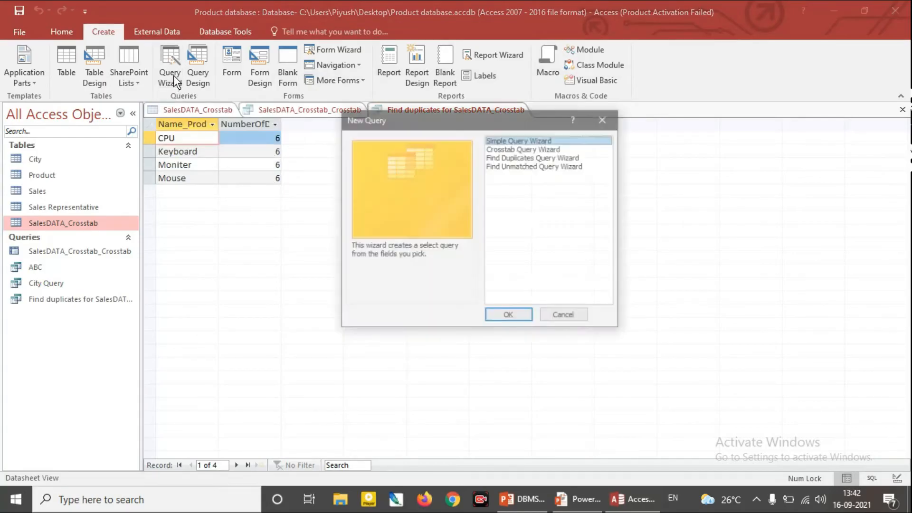
left_click(570, 158)
left_click(514, 318)
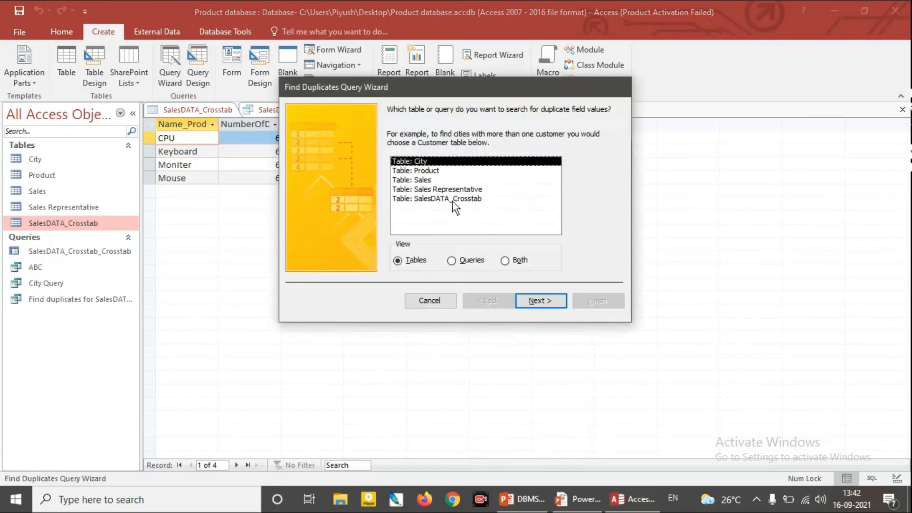
left_click(452, 200)
left_click(541, 300)
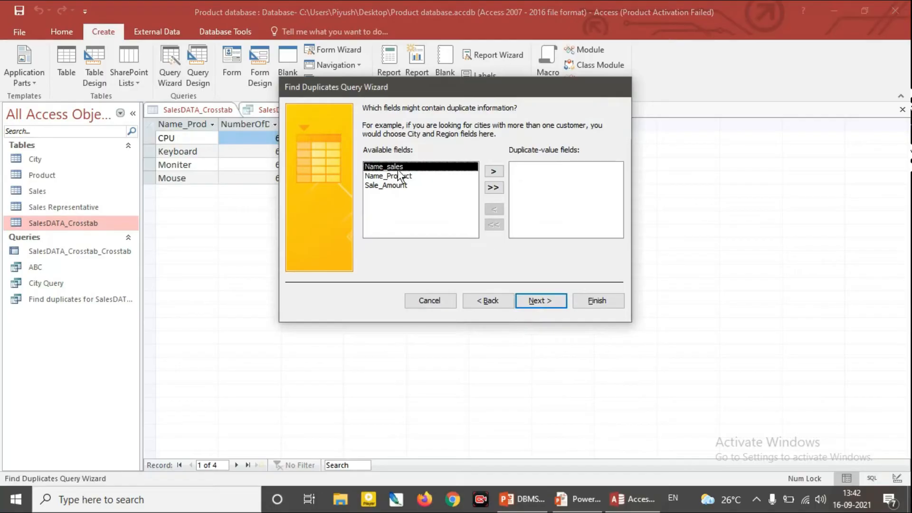
Set Name_Product as the duplicate-value field and include Name_sales as an additional query field
left_click(423, 175)
left_click(494, 171)
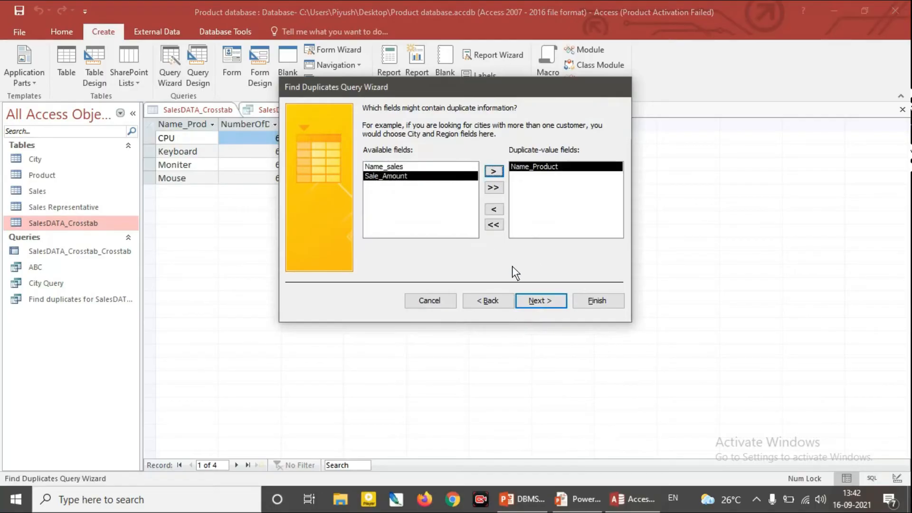
left_click(549, 301)
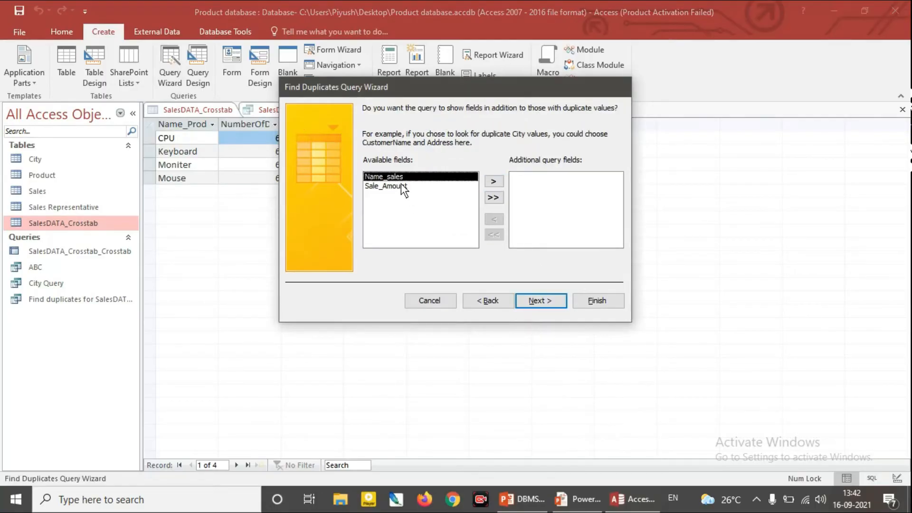
left_click(495, 182)
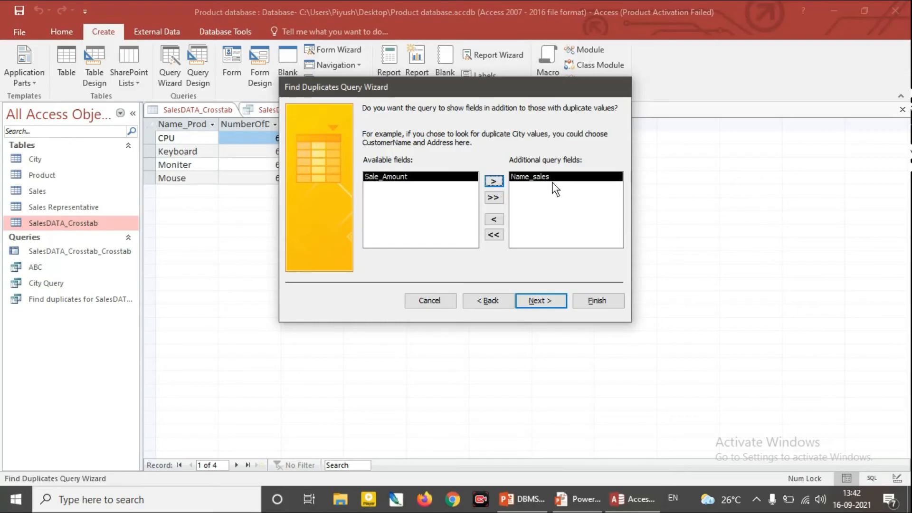
left_click(544, 300)
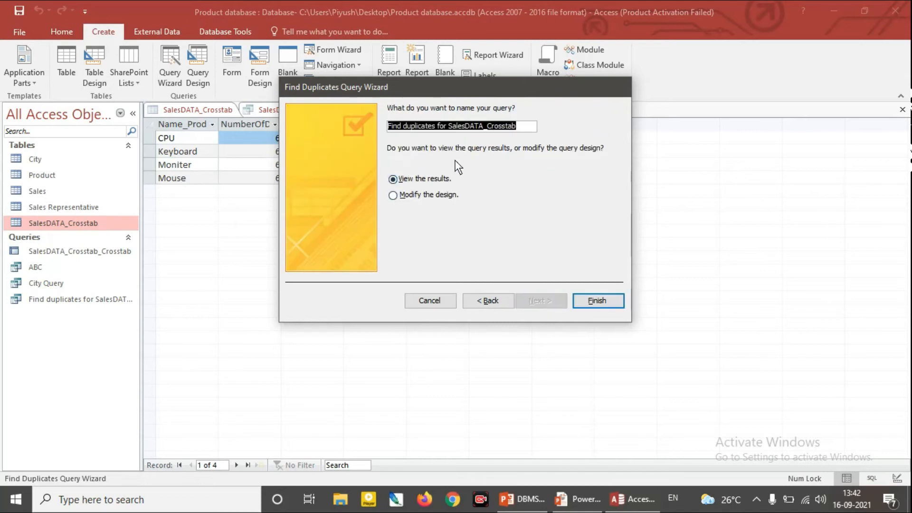
Name the query Find duplicates for SalesDATA_Crosstab1, finish it with its results shown, and review the product and salesperson records
left_click(597, 300)
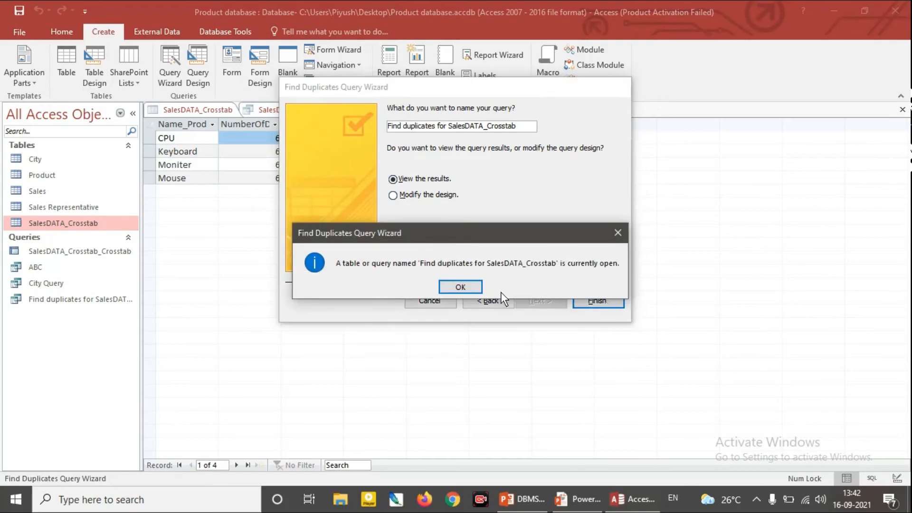
left_click(460, 287)
left_click(520, 126)
type("1")
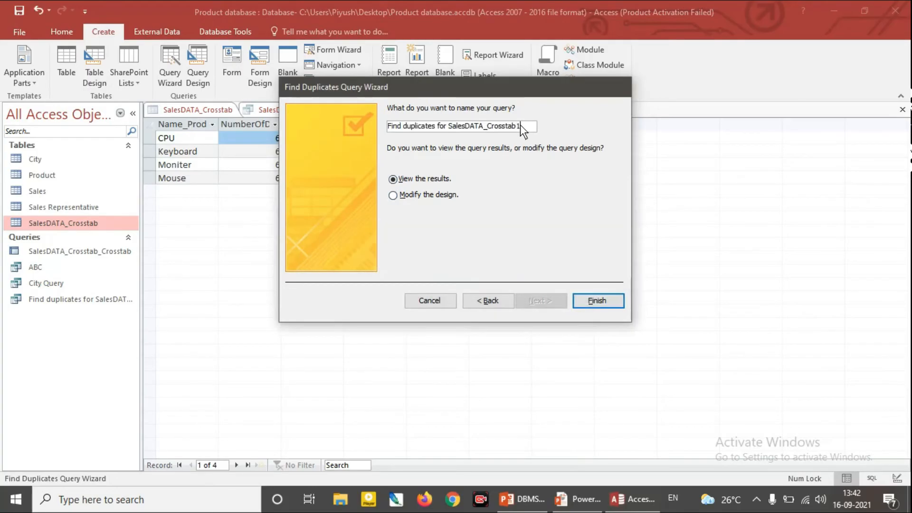
left_click(591, 302)
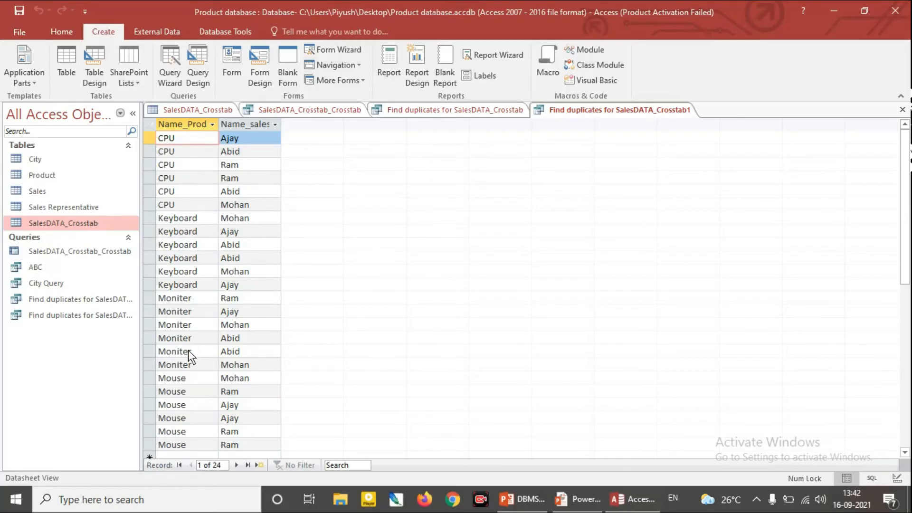
scroll(209, 316, "down", 2)
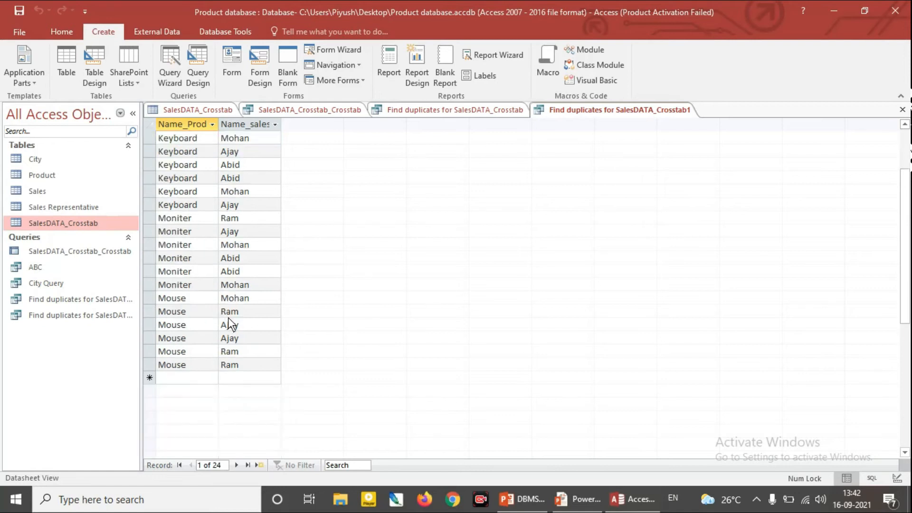
scroll(228, 318, "up", 2)
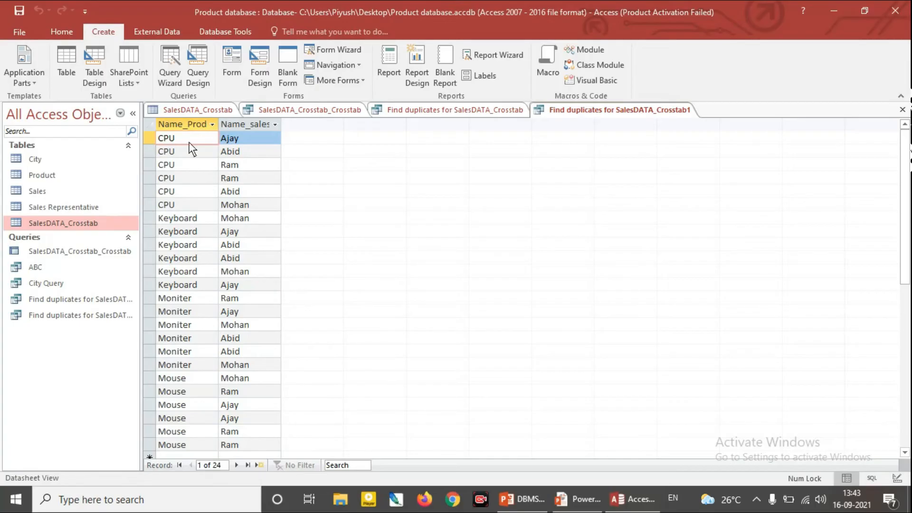
Start a Find Unmatched Query with Copy Of SalesDATA as the table whose records are wanted in the results
left_click(175, 77)
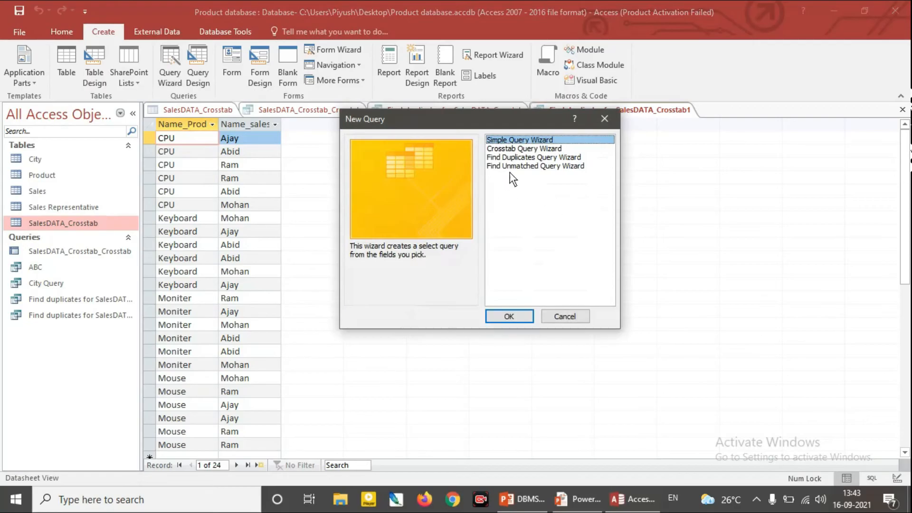
left_click(533, 166)
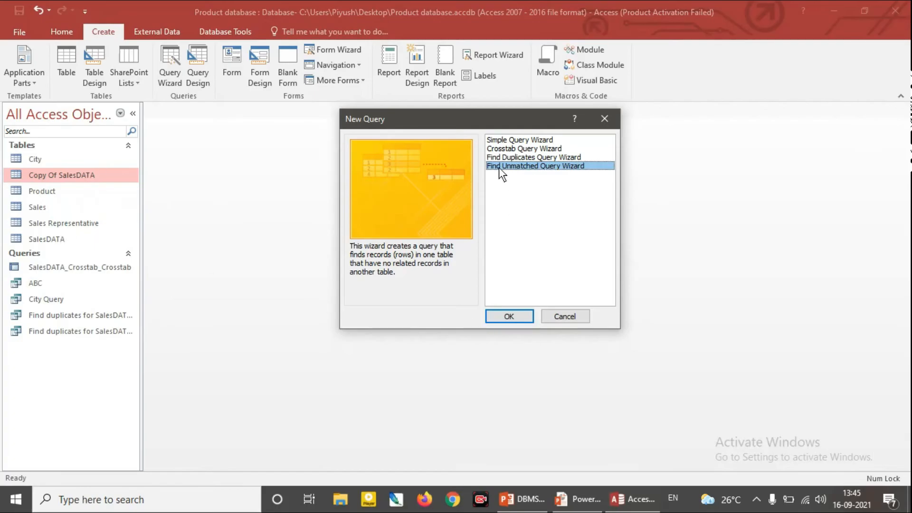
left_click(513, 315)
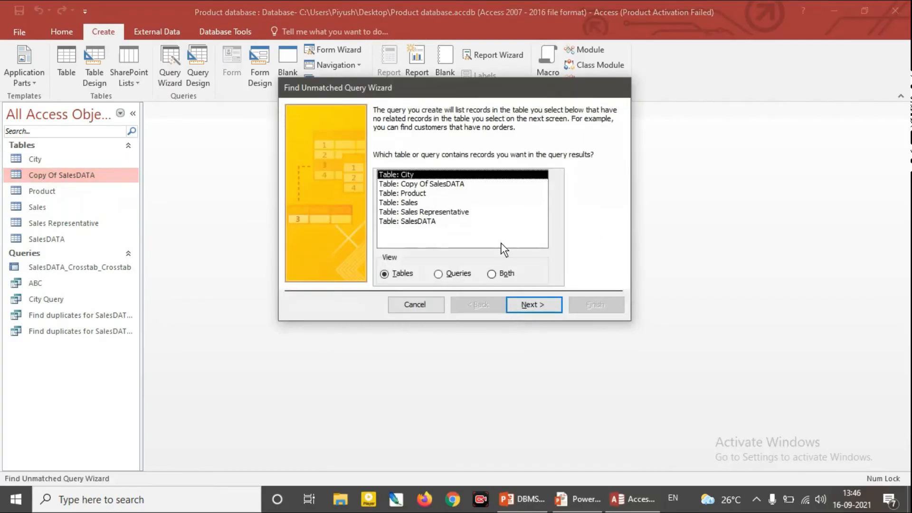
left_click(432, 222)
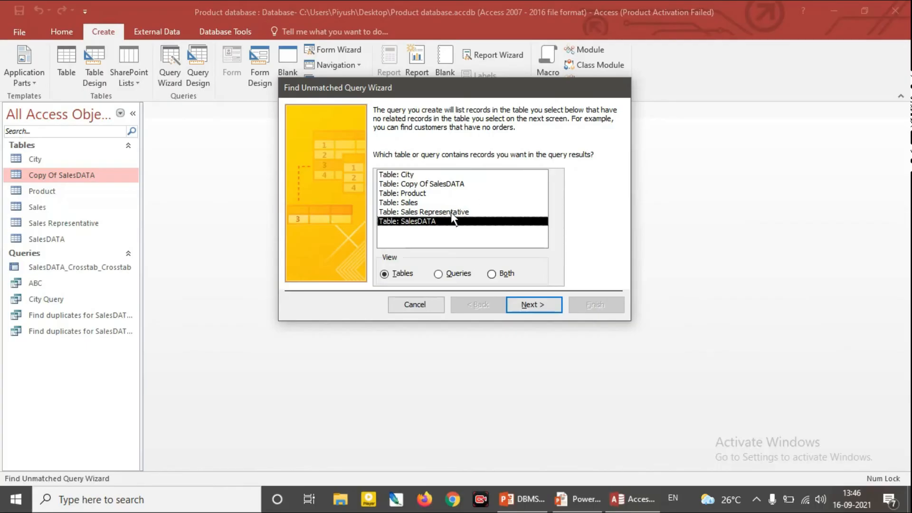
left_click(453, 185)
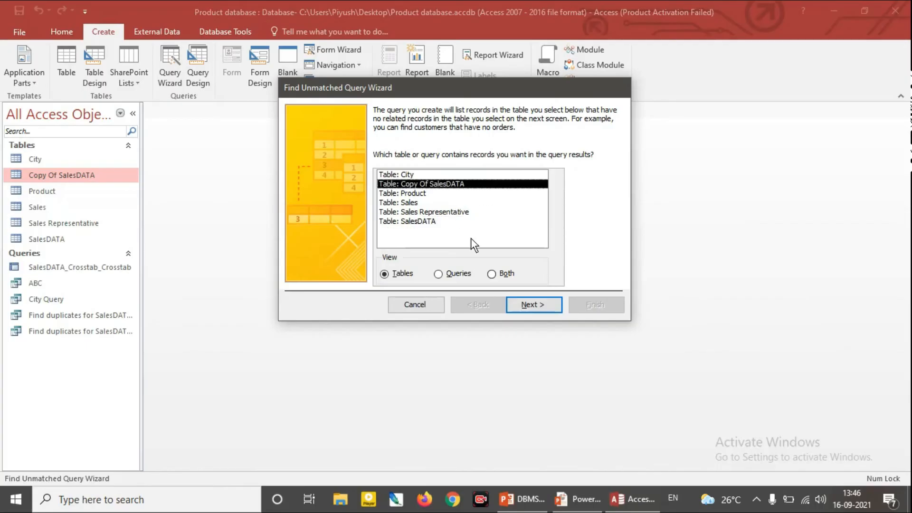
left_click(538, 306)
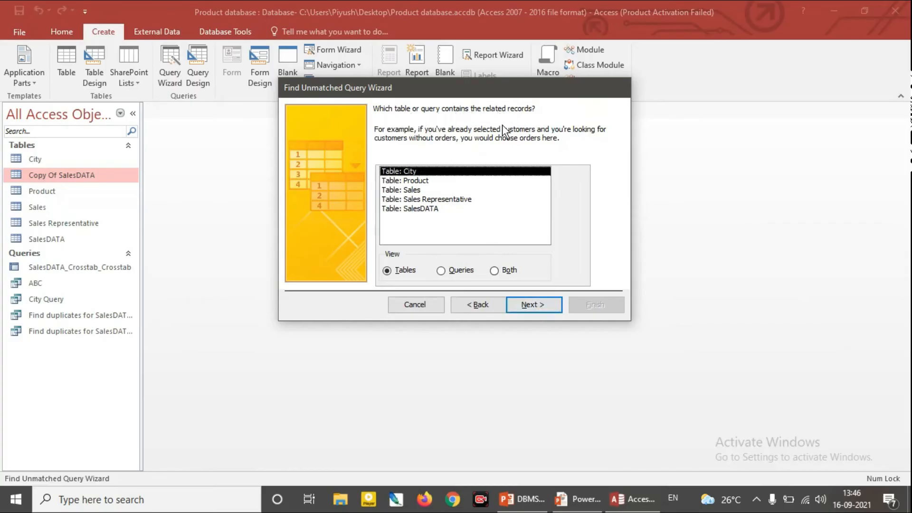
Choose SalesDATA as the table containing the related records and match the two tables on Name_sales
left_click(433, 210)
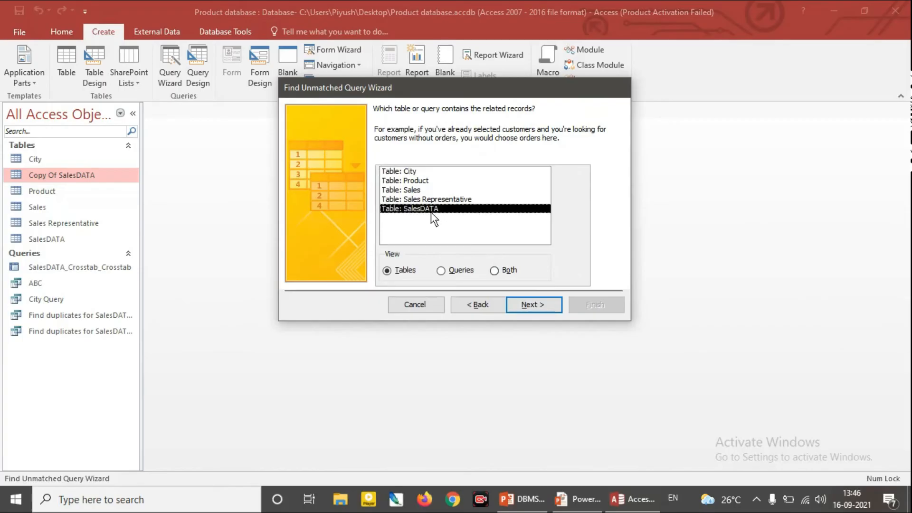
left_click(475, 305)
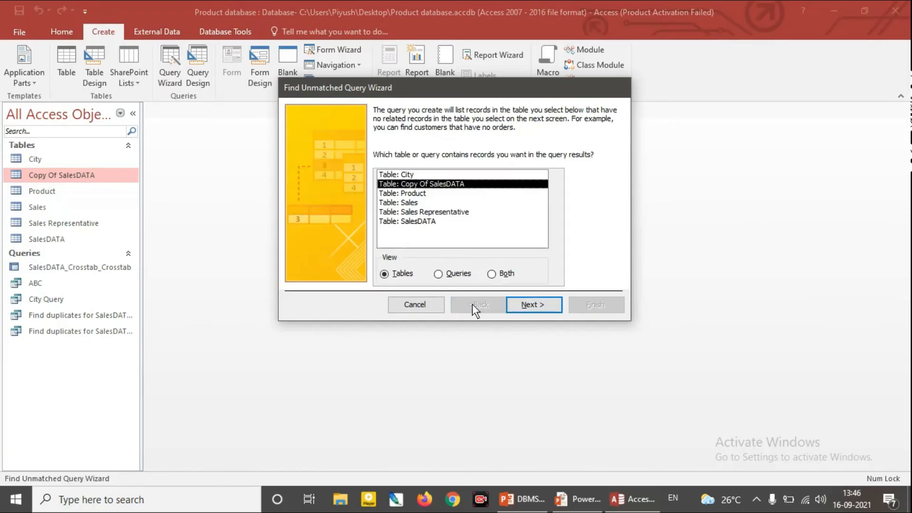
left_click(534, 303)
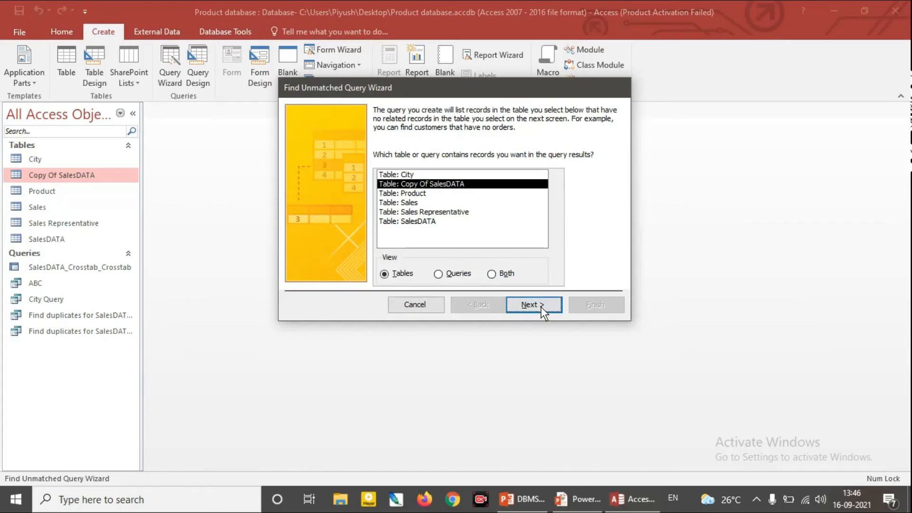
left_click(543, 306)
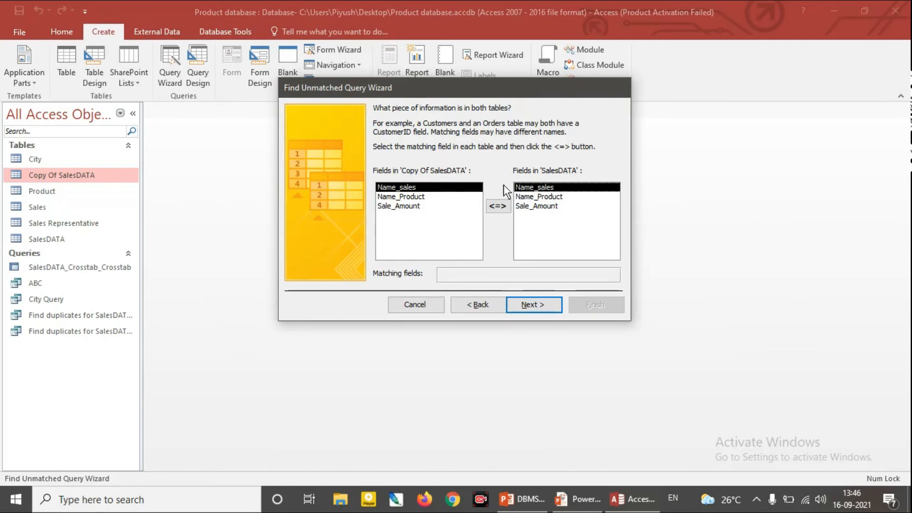
left_click(547, 311)
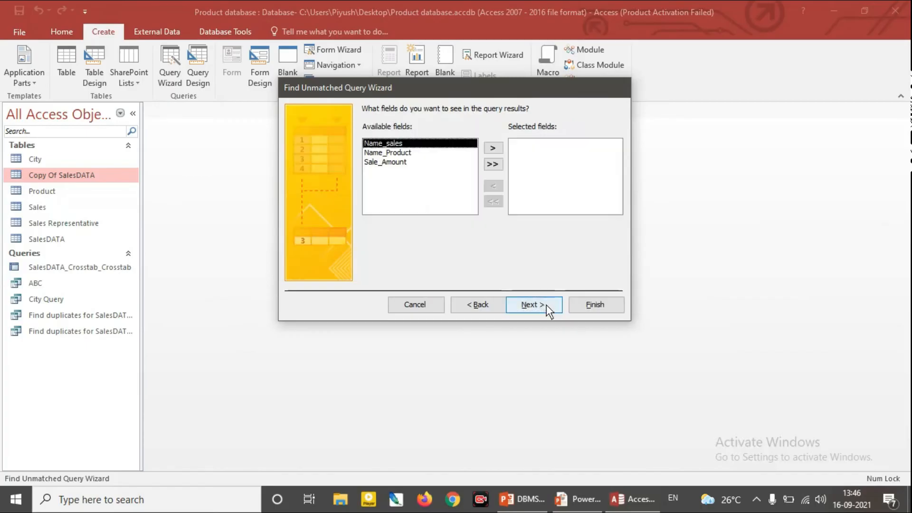
Include all three fields in the unmatched query and finish it under its suggested name with the results shown
left_click(493, 164)
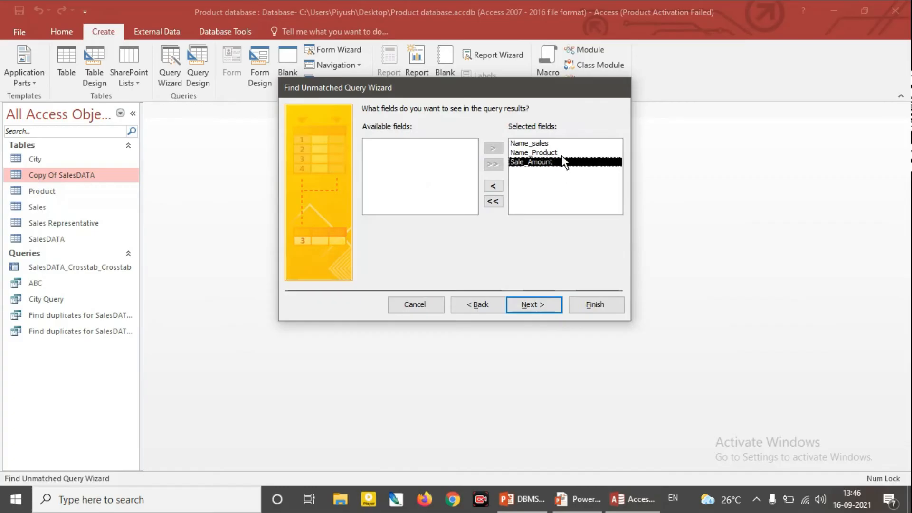
left_click(552, 304)
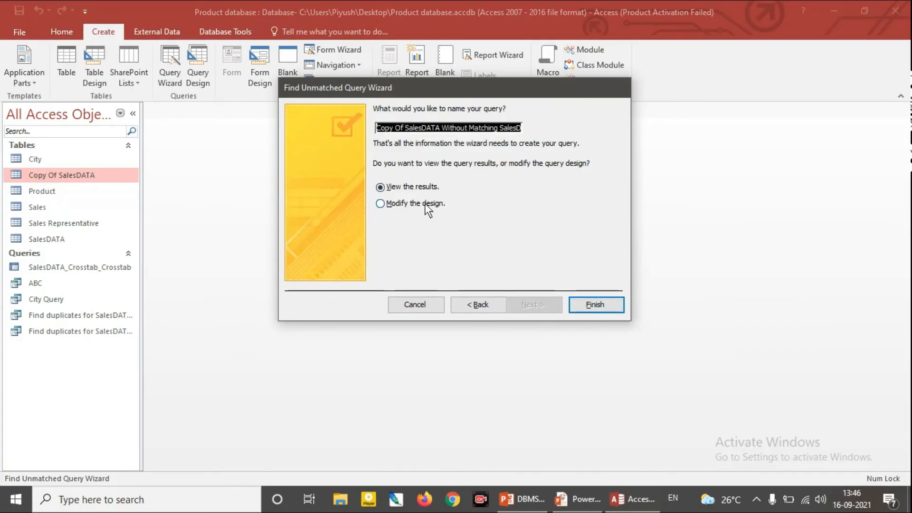
left_click(592, 306)
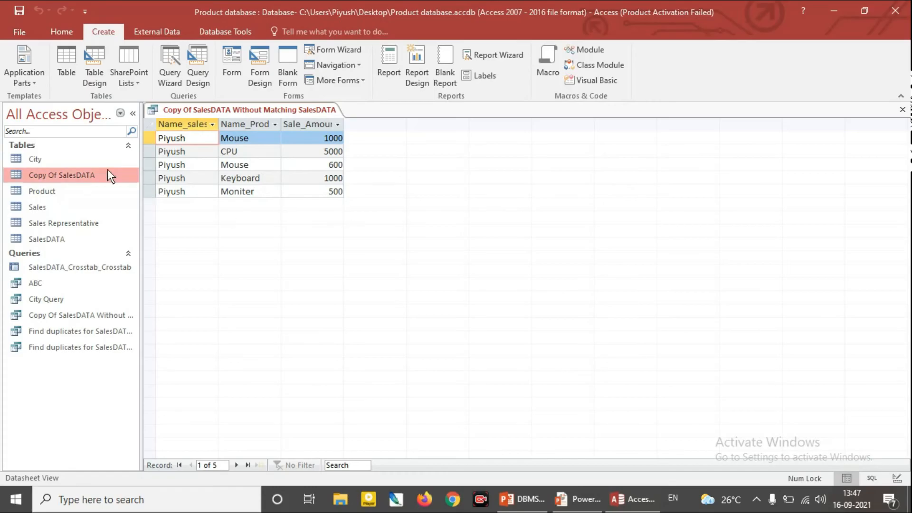
Open the SalesDATA and Copy Of SalesDATA tables and compare their Name_sales entries with the unmatched query's result
double_click(72, 240)
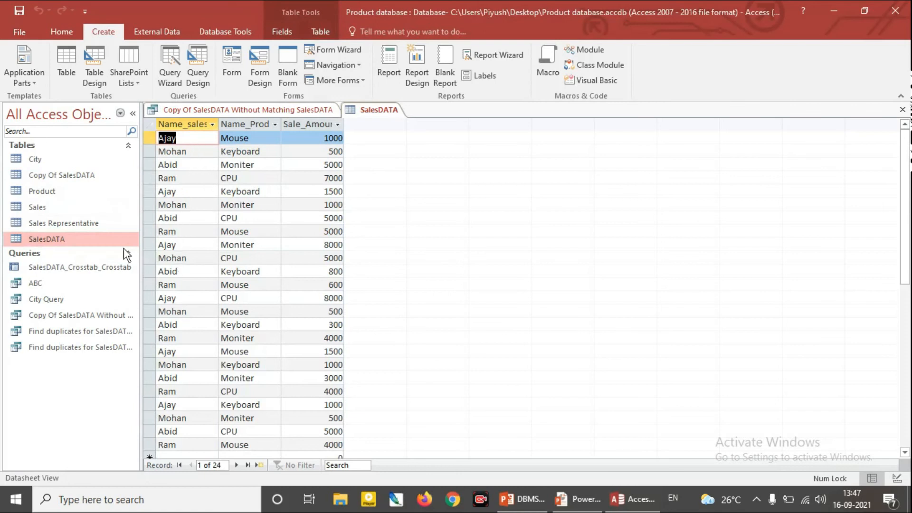
double_click(81, 176)
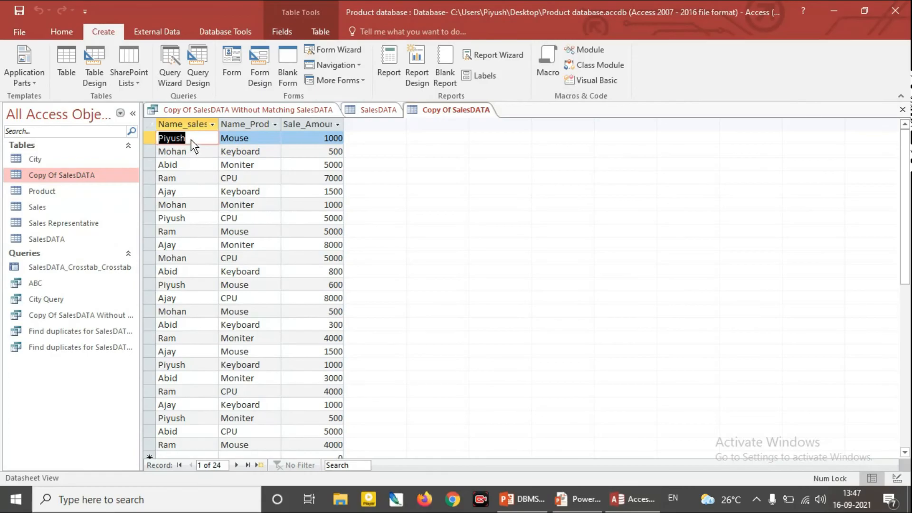
left_click(194, 220)
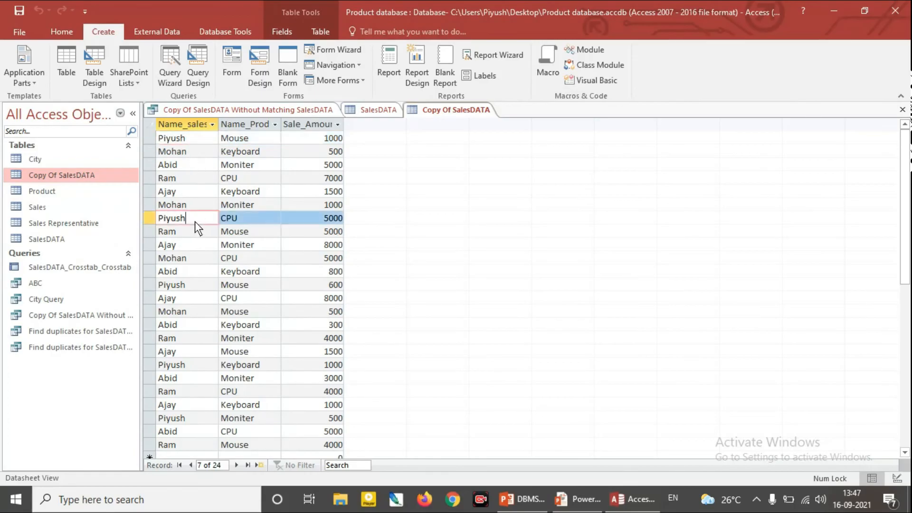
left_click(200, 285)
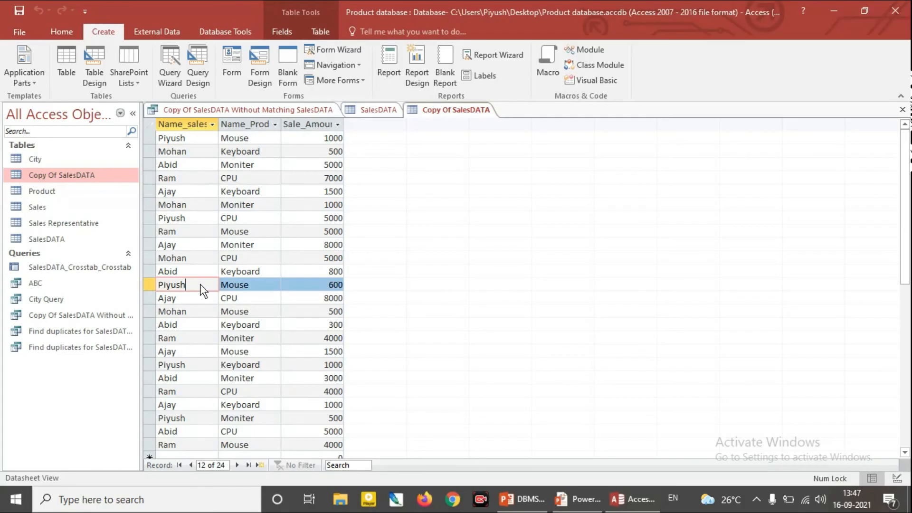
Review the available query wizard types without creating a query, and close the Copy Of SalesDATA table
left_click(172, 77)
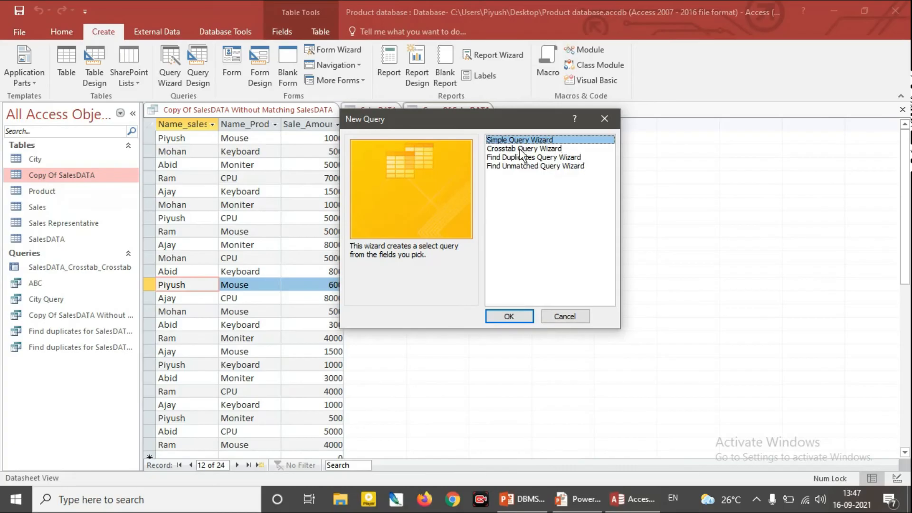
left_click(574, 314)
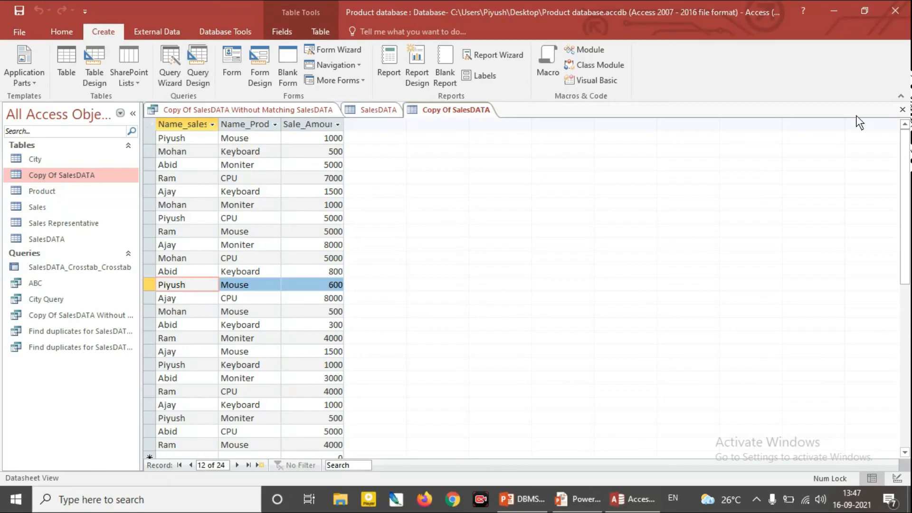
left_click(903, 109)
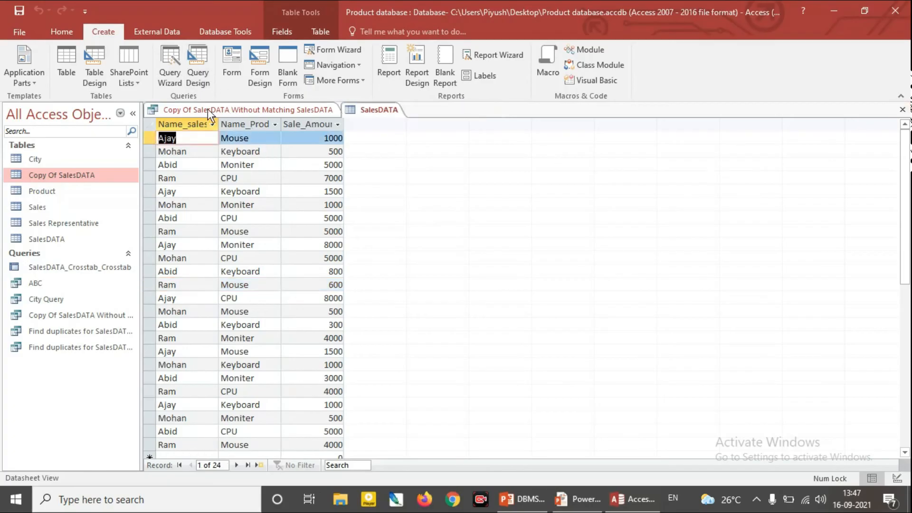
Start a new query in Query Design with the City, Product, Sales Representative and Sales tables
left_click(203, 79)
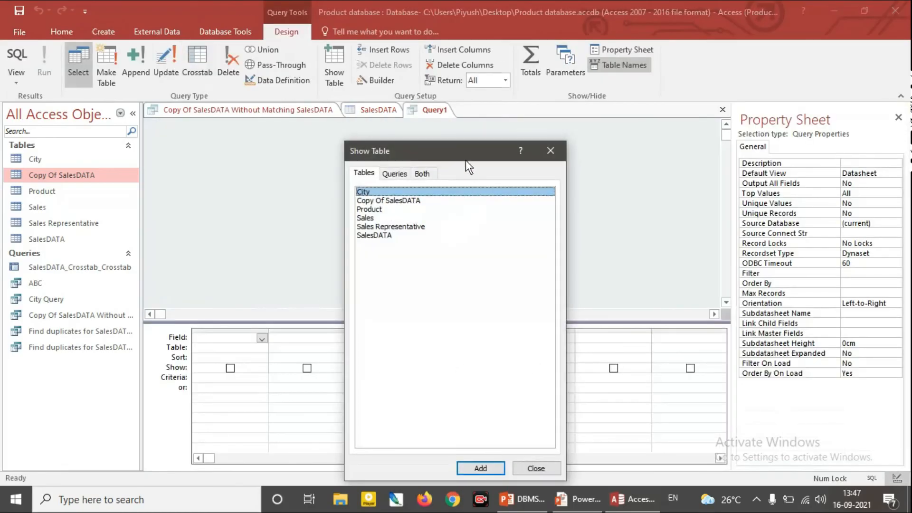
left_click_drag(467, 153, 514, 132)
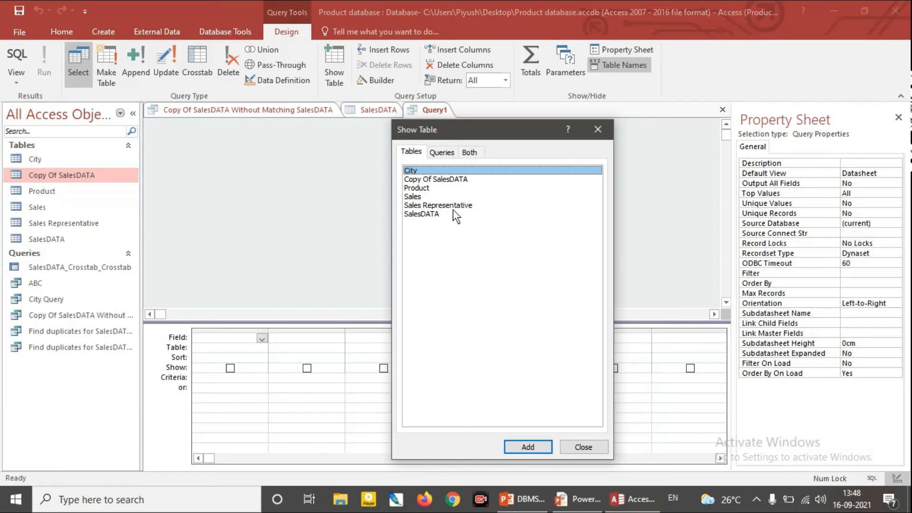
left_click(538, 446)
left_click(429, 188)
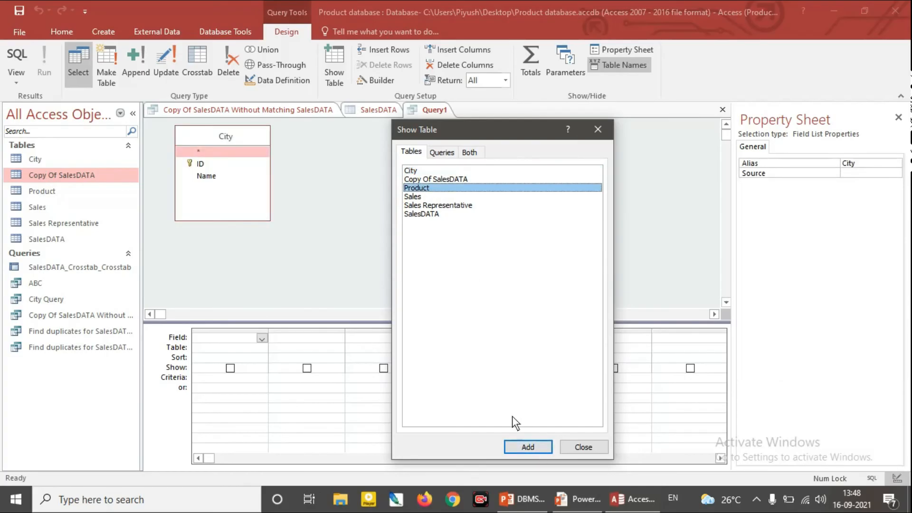
left_click(528, 446)
left_click(431, 197)
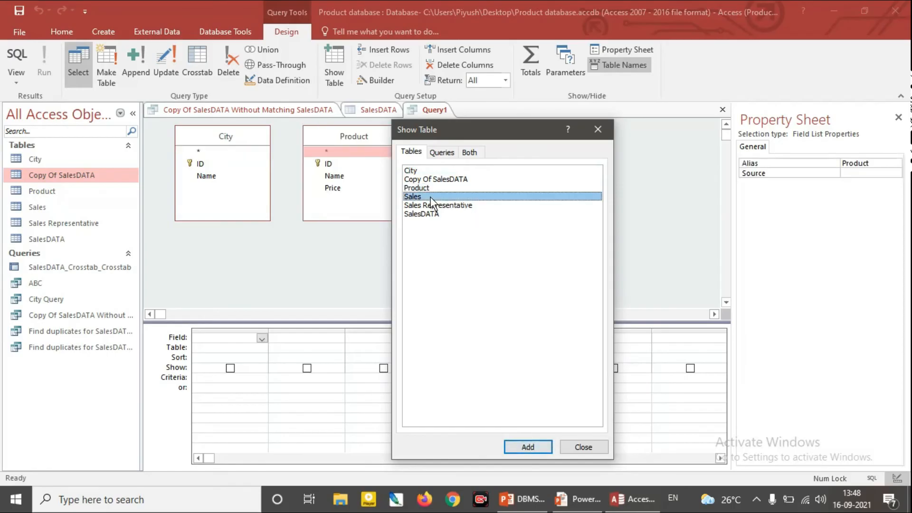
left_click(443, 205)
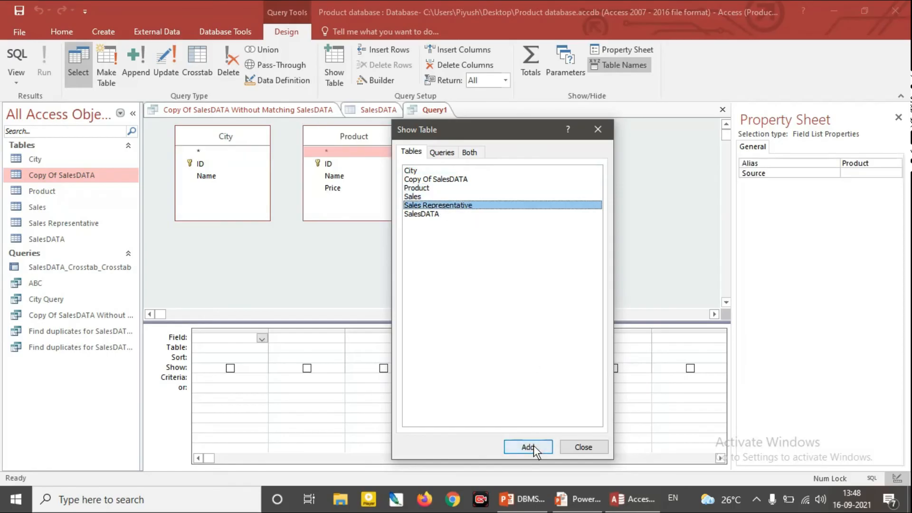
left_click(528, 447)
left_click(437, 197)
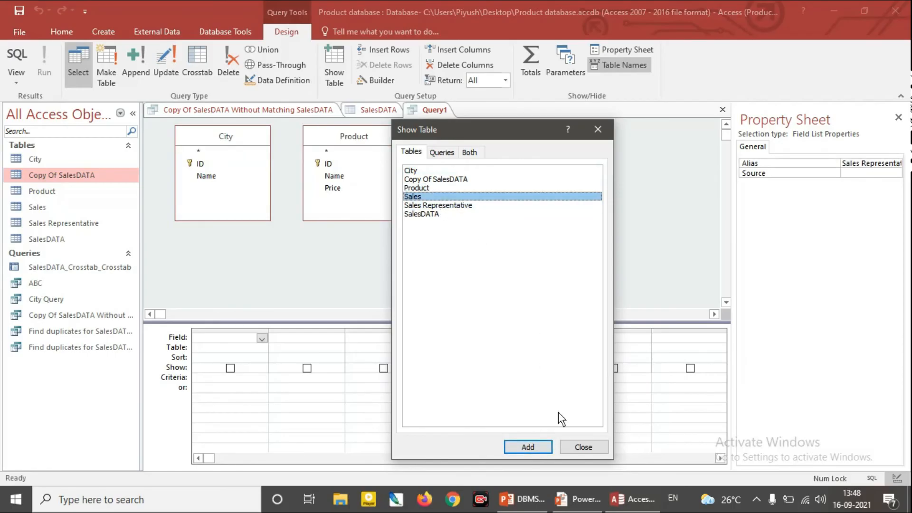
left_click(545, 446)
left_click(578, 446)
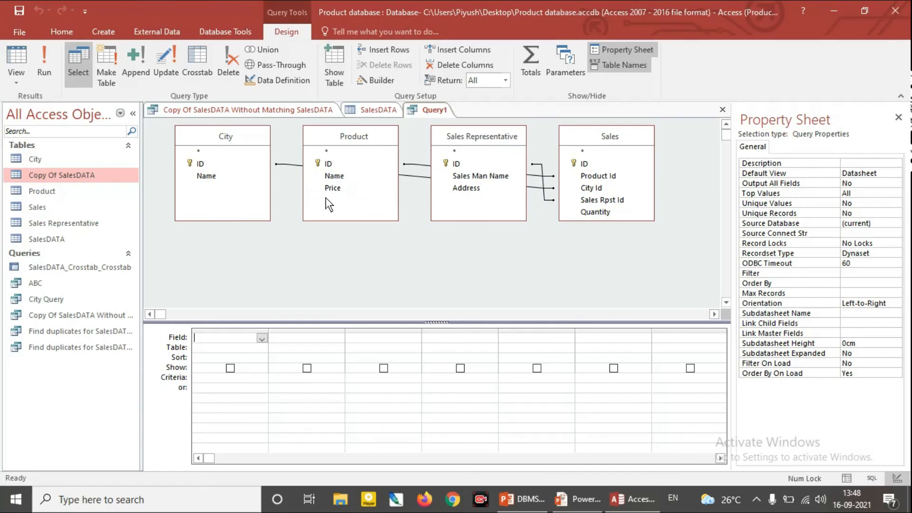
Add the Name field from City and the Name field from Product as the query's first two columns
left_click_drag(218, 178, 226, 338)
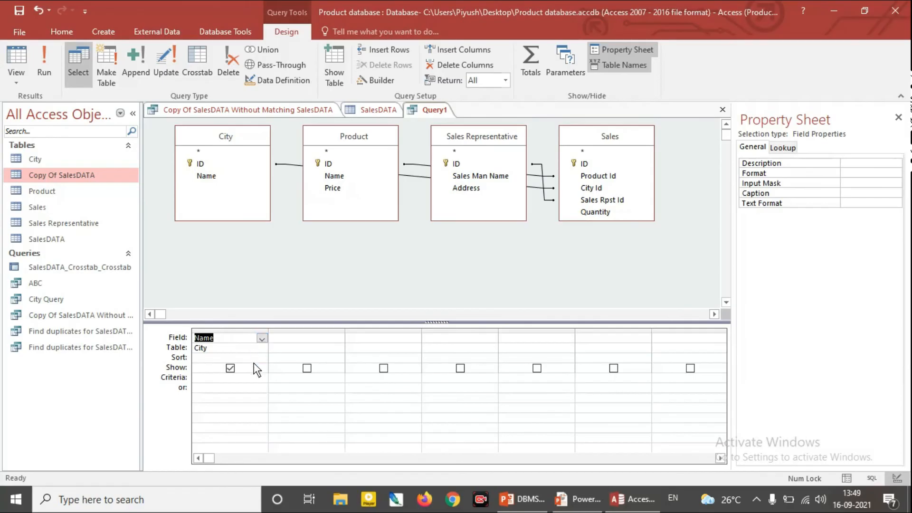
left_click(246, 361)
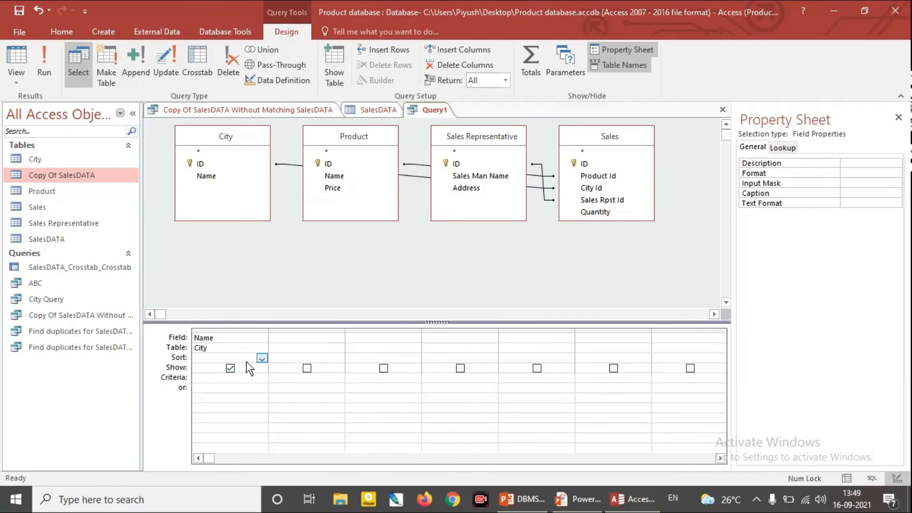
left_click(286, 338)
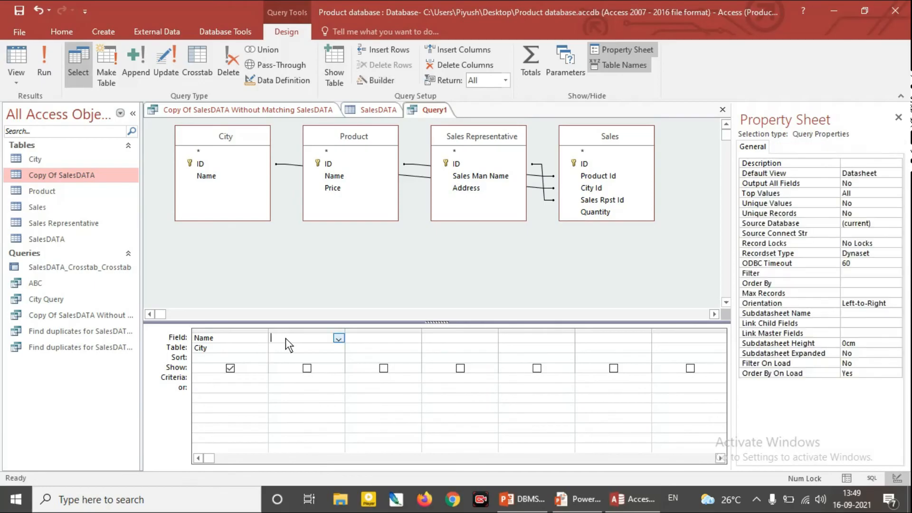
left_click(329, 178)
left_click_drag(307, 342, 305, 338)
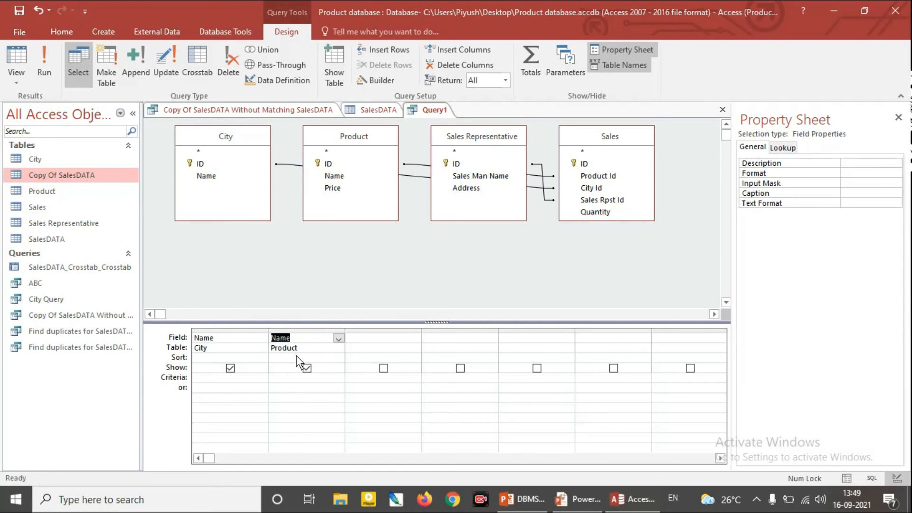
Add Sales Man Name from Sales Representative and Quantity from Sales to the query, and run it
left_click(386, 339)
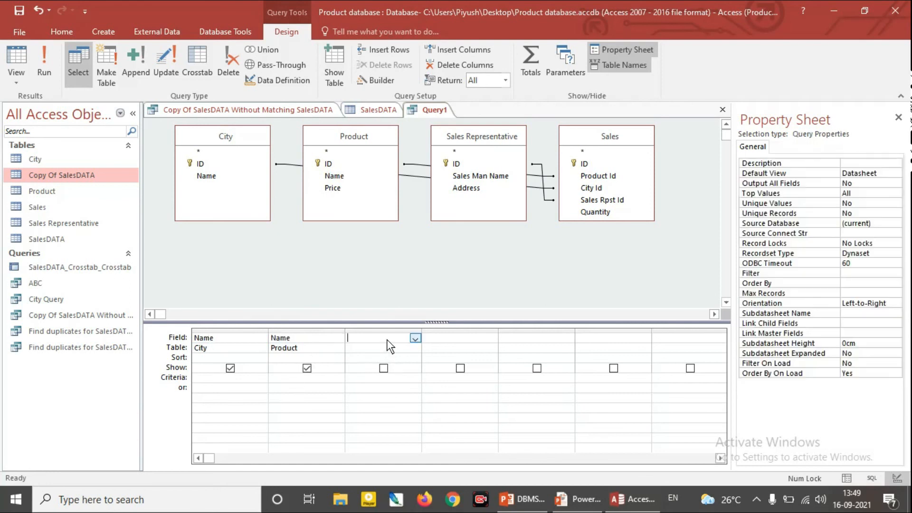
left_click_drag(492, 177, 380, 339)
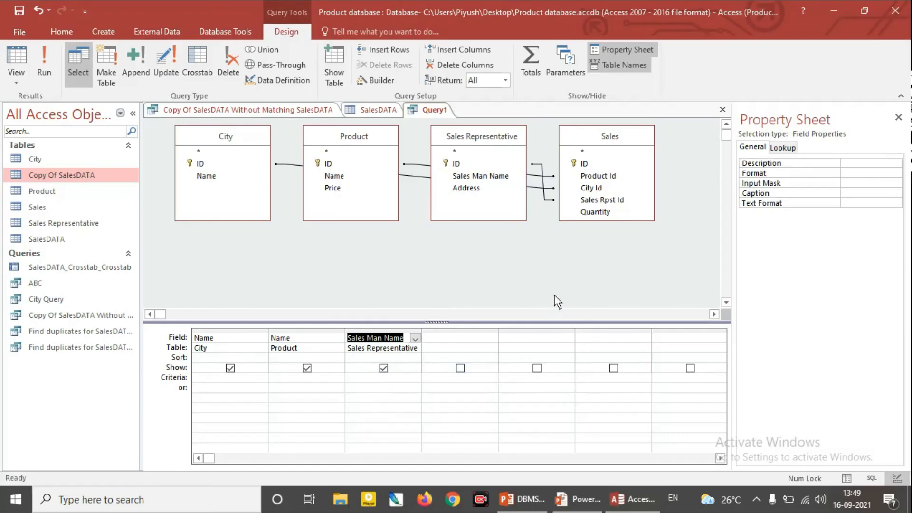
left_click(593, 213)
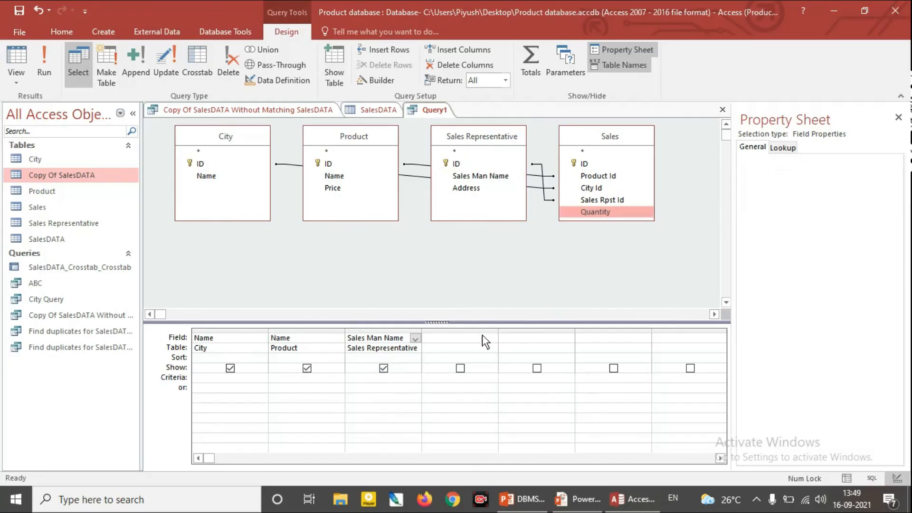
left_click_drag(465, 346, 463, 343)
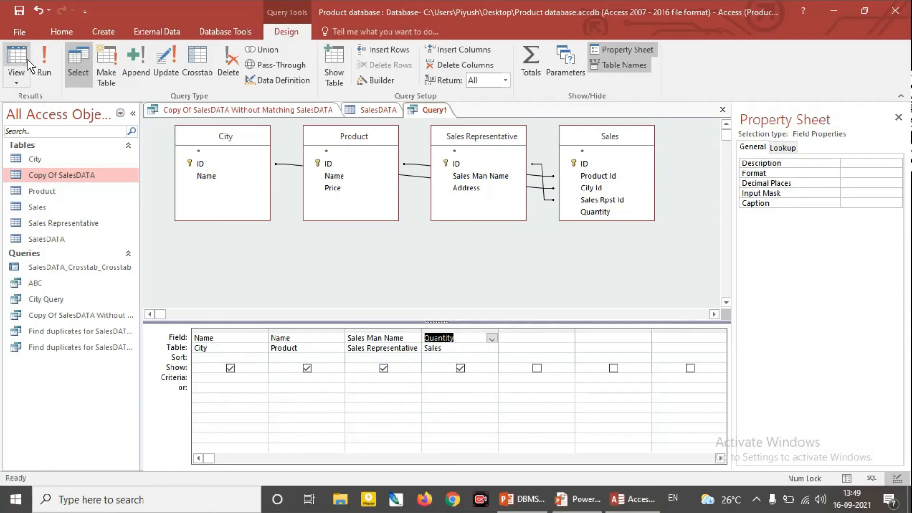
left_click(43, 59)
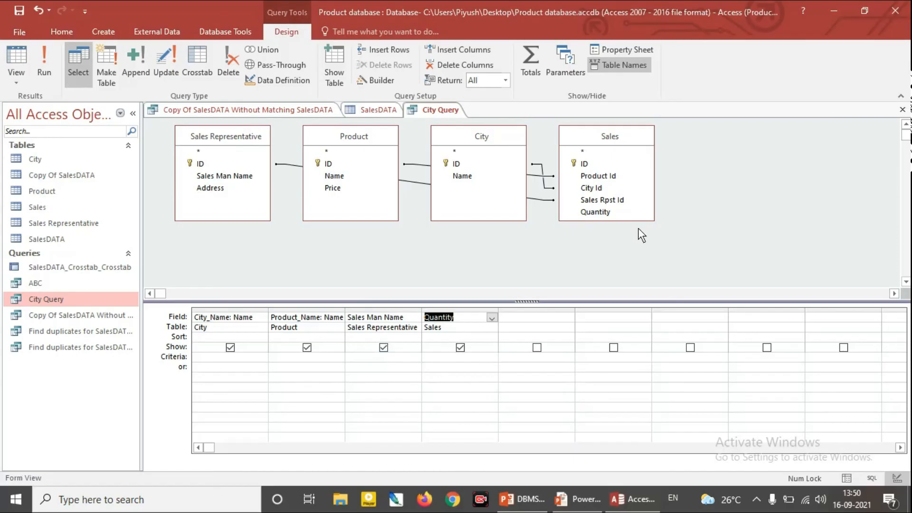
Sort City Query by Quantity in ascending order and run it
left_click(484, 336)
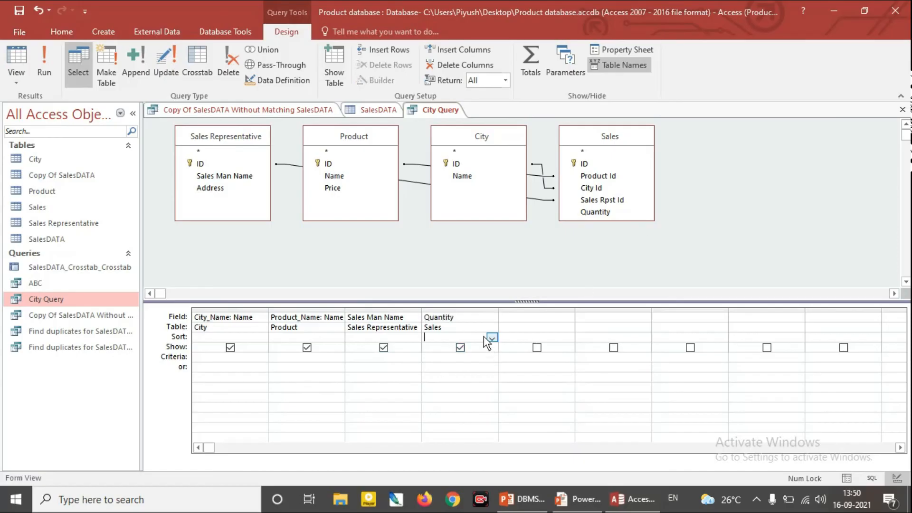
left_click(493, 338)
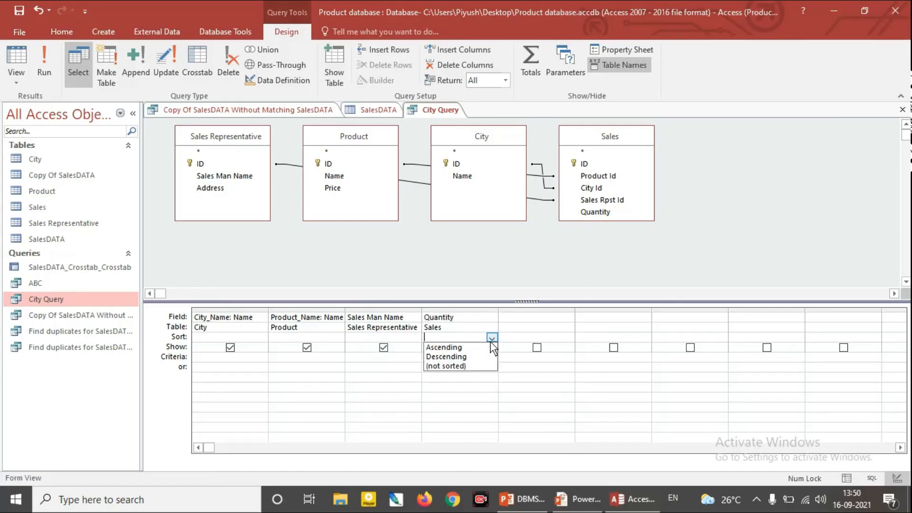
left_click(475, 349)
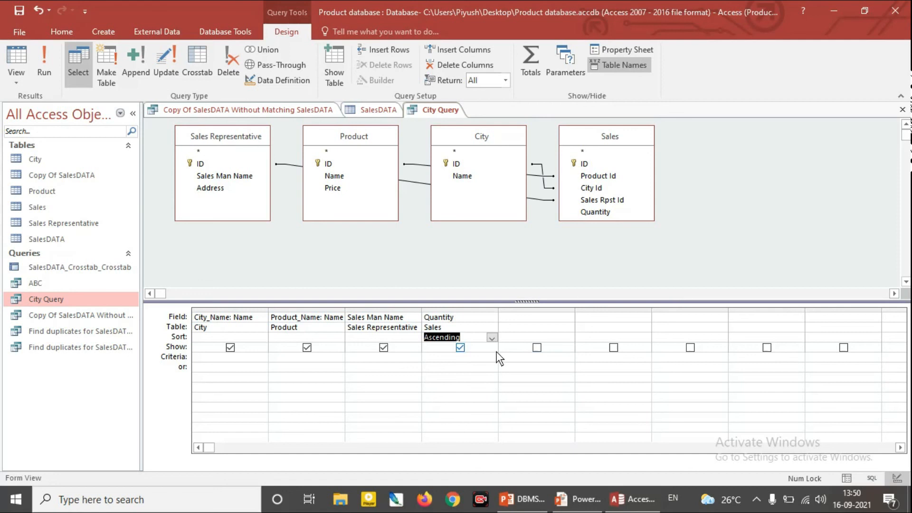
left_click(443, 361)
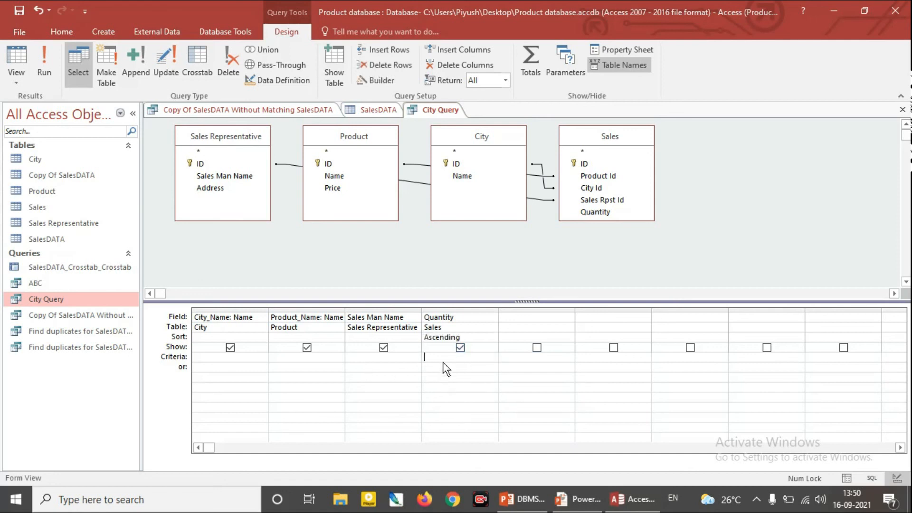
left_click(40, 68)
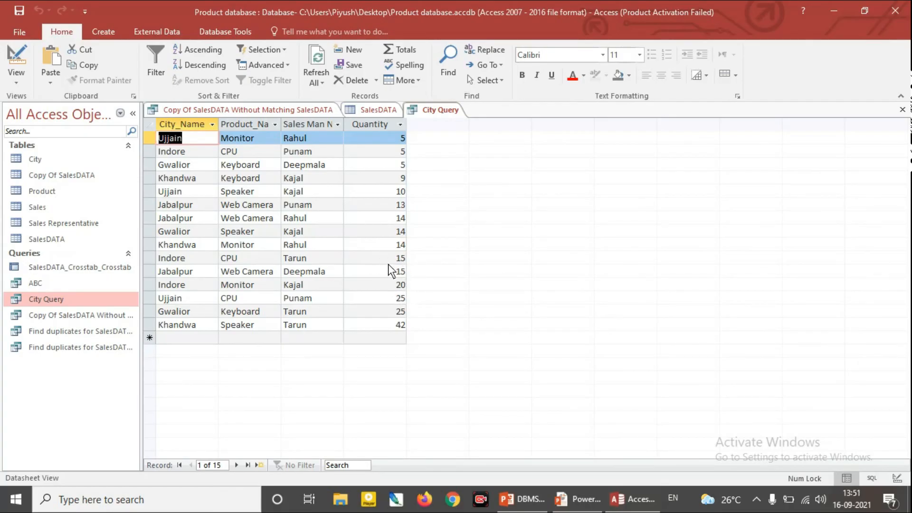
Return City Query to Design View, set the Quantity criteria to >=15, save the query and run it
left_click(16, 76)
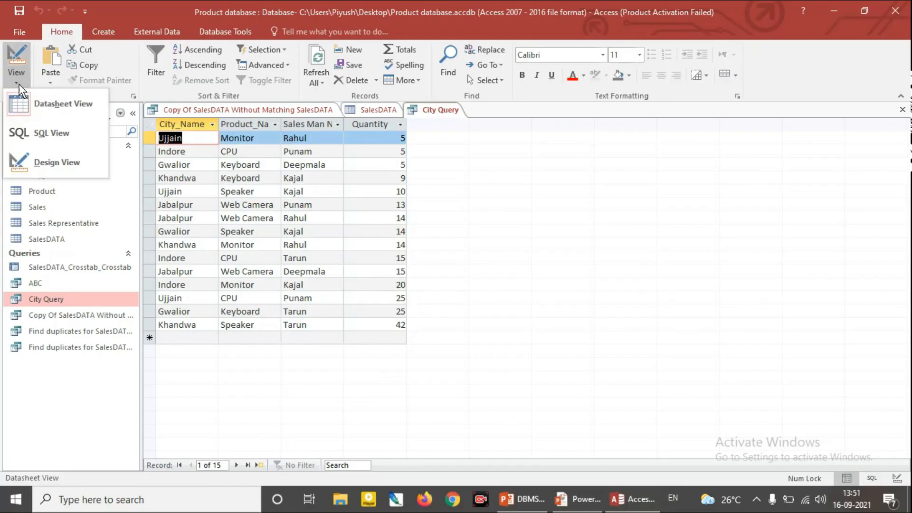
left_click(42, 159)
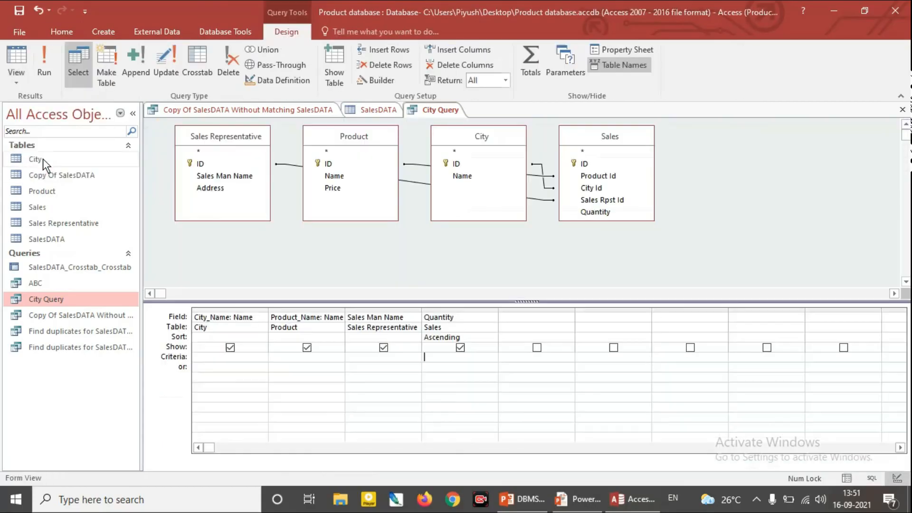
left_click(460, 358)
type(">=15")
left_click(18, 11)
left_click(50, 81)
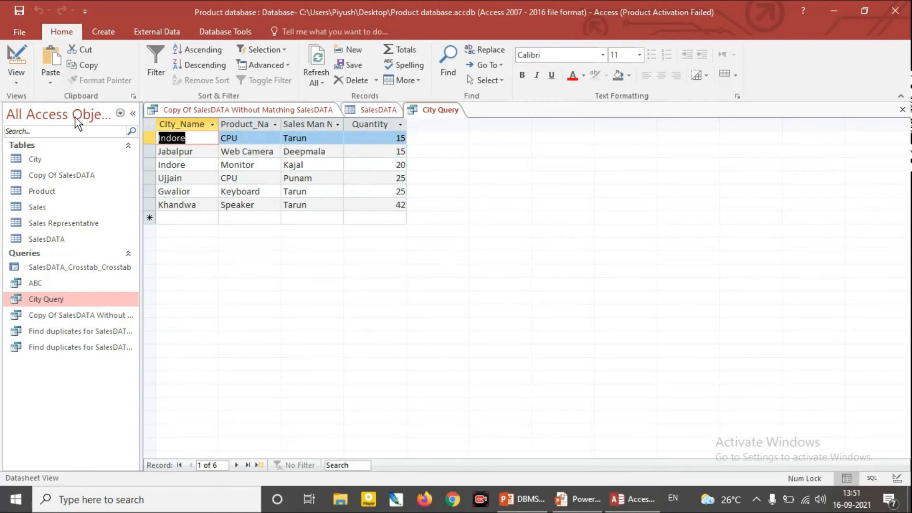
Switch City Query back to Design View and close Access, agreeing to empty the Clipboard
left_click(18, 79)
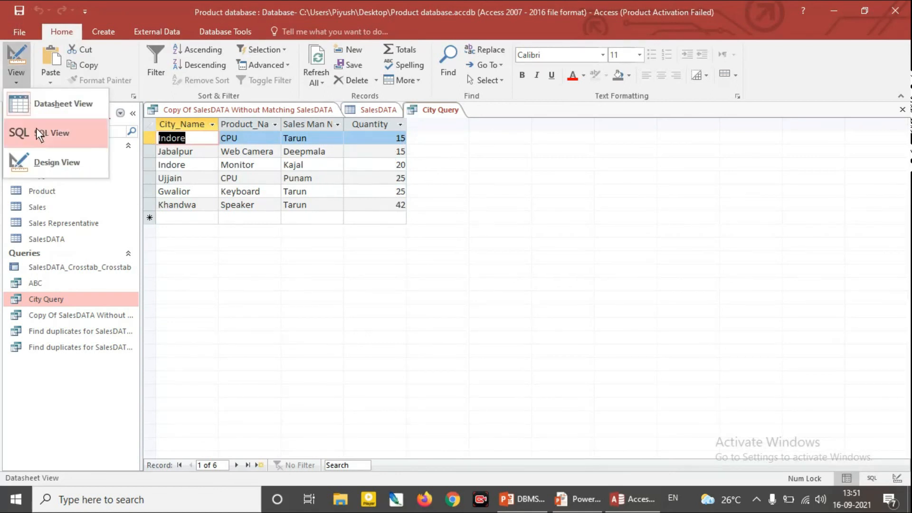
left_click(54, 165)
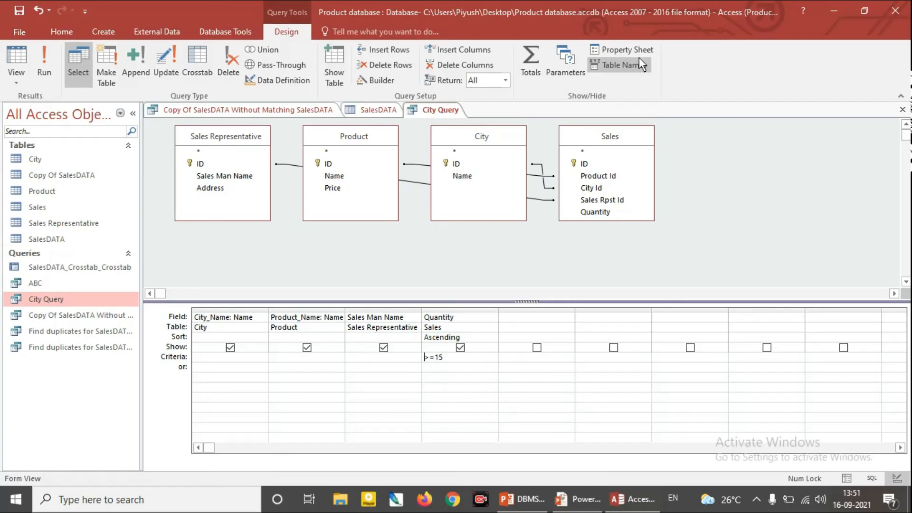
left_click(896, 10)
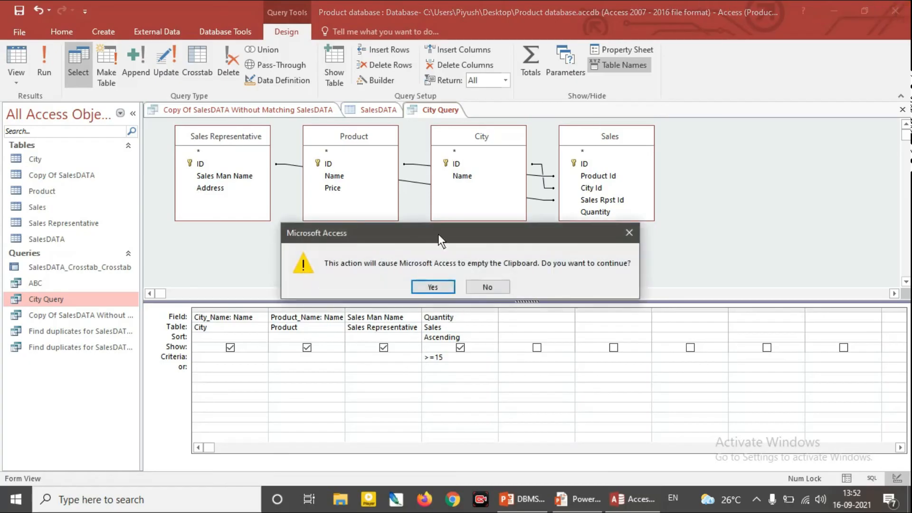
left_click(433, 287)
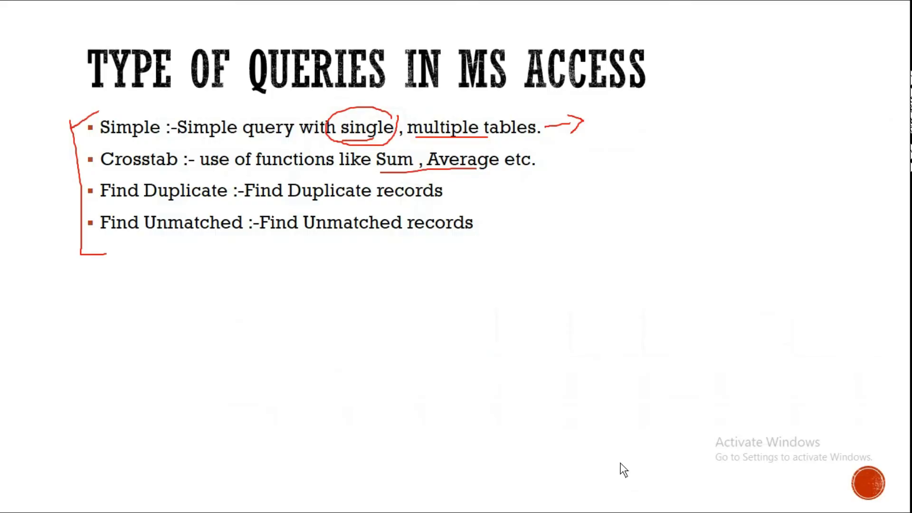
left_click(571, 327)
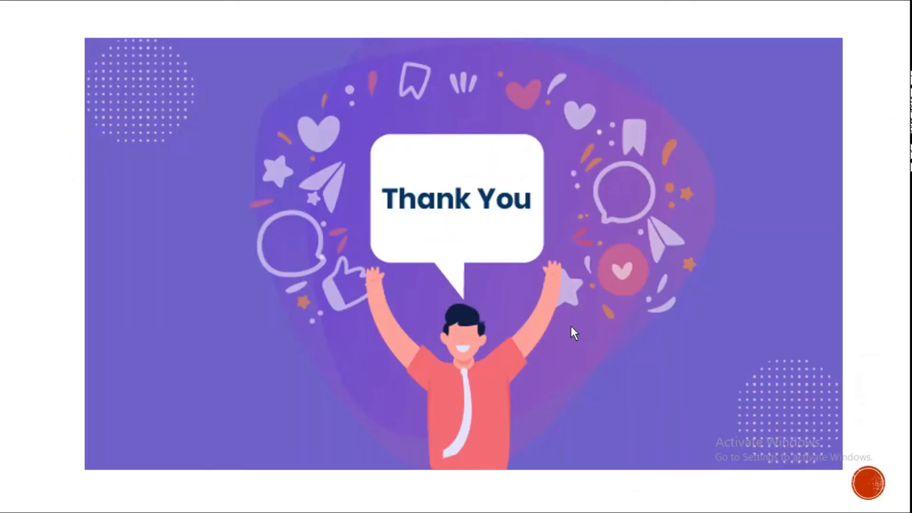